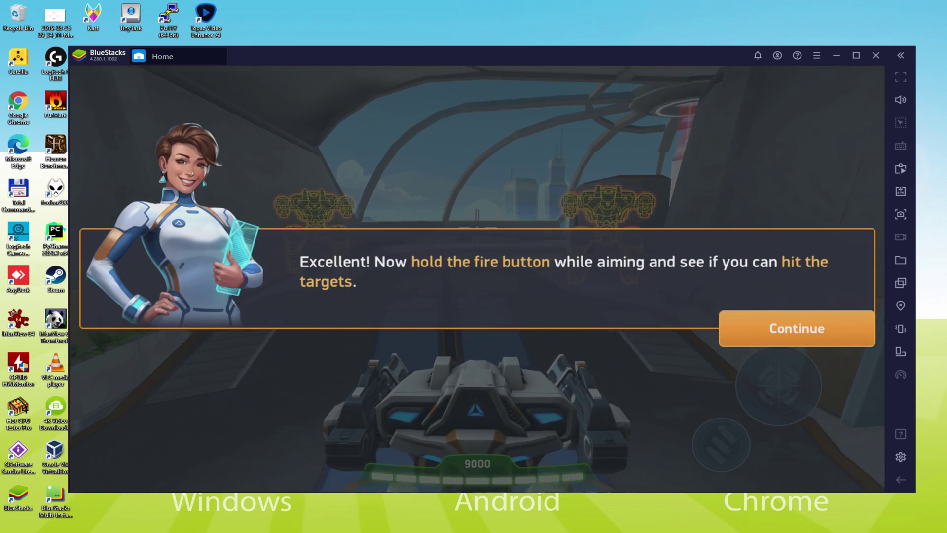
Dismiss the tutorial message and shoot both highlighted target mechs in the training arena
left_click(794, 337)
key("F1")
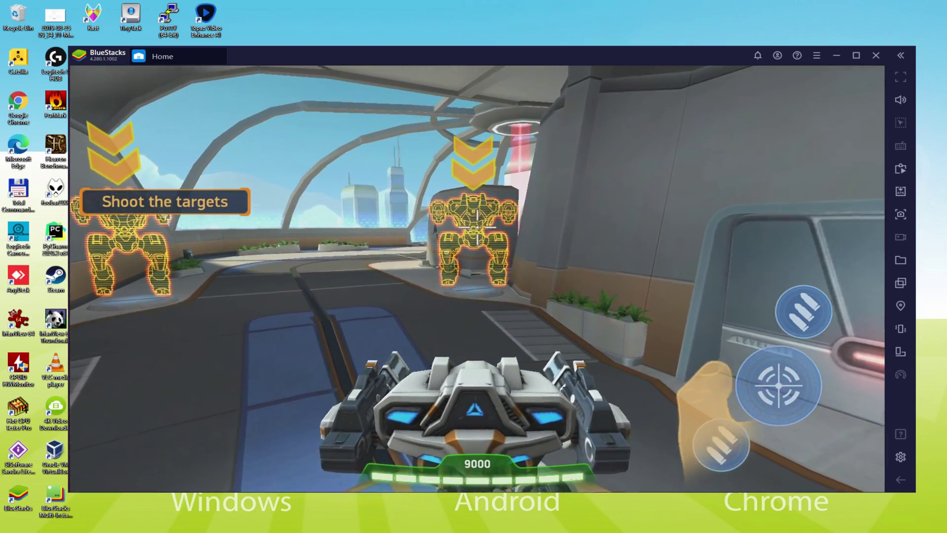
left_click(477, 226)
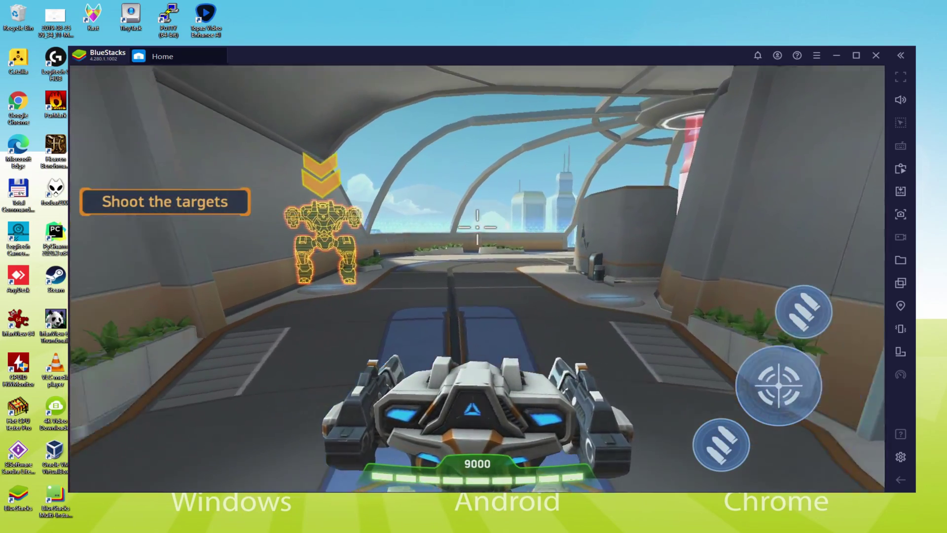
left_click(478, 227)
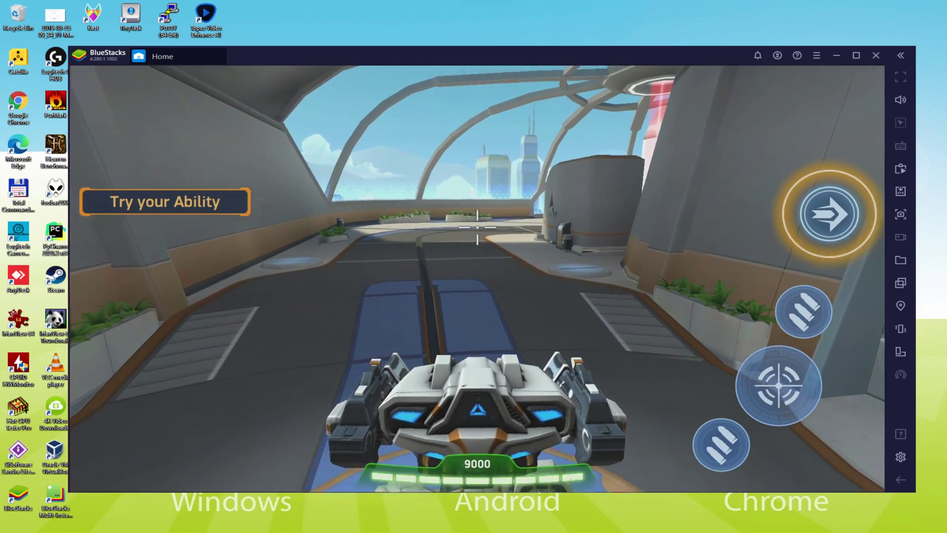
key("F1")
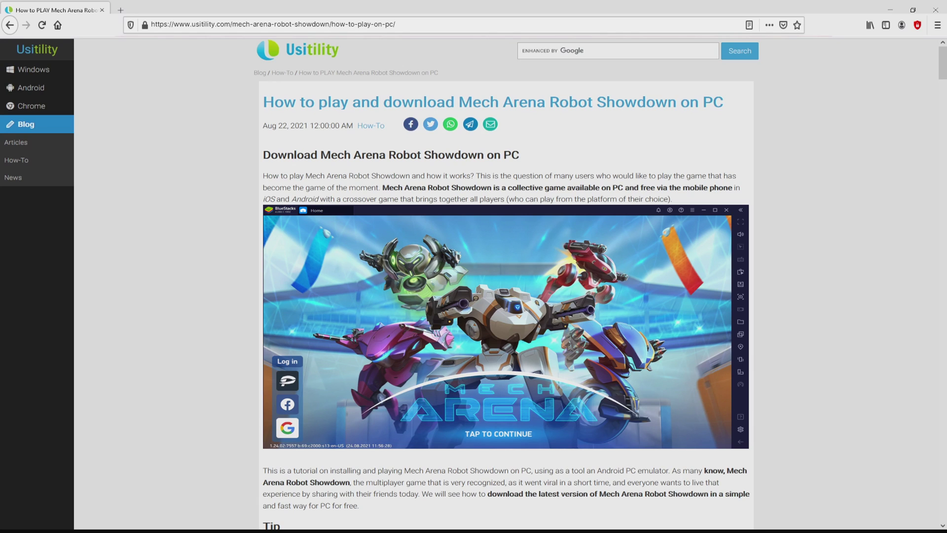
Open the Mech Arena page on bluestacks.com through the article's PC download link and choose to play on BlueStacks 5
scroll(506, 284, "down", 5)
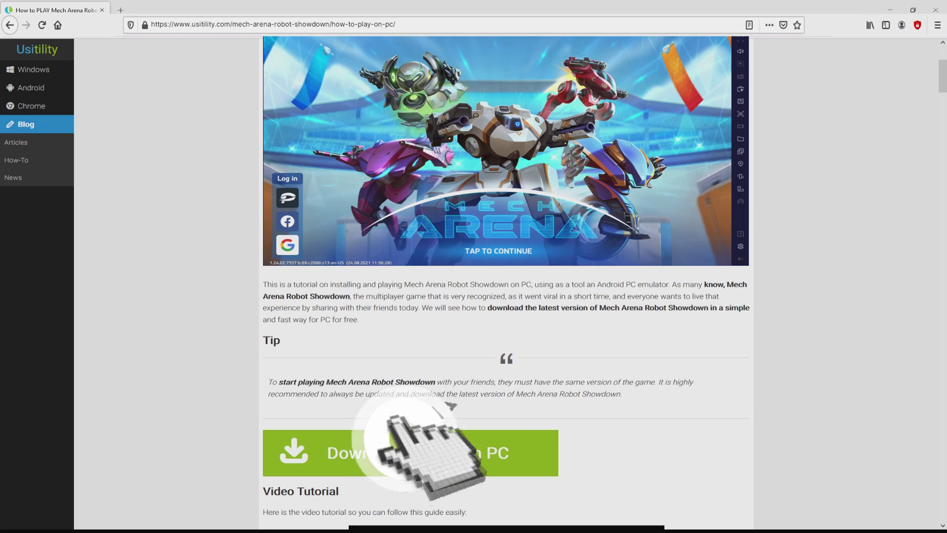
left_click(411, 452)
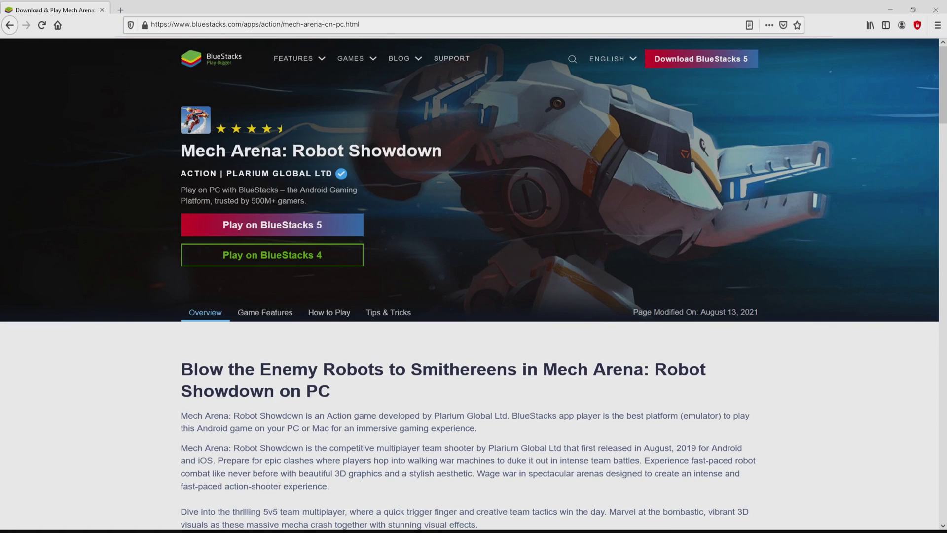
scroll(474, 284, "down", 20)
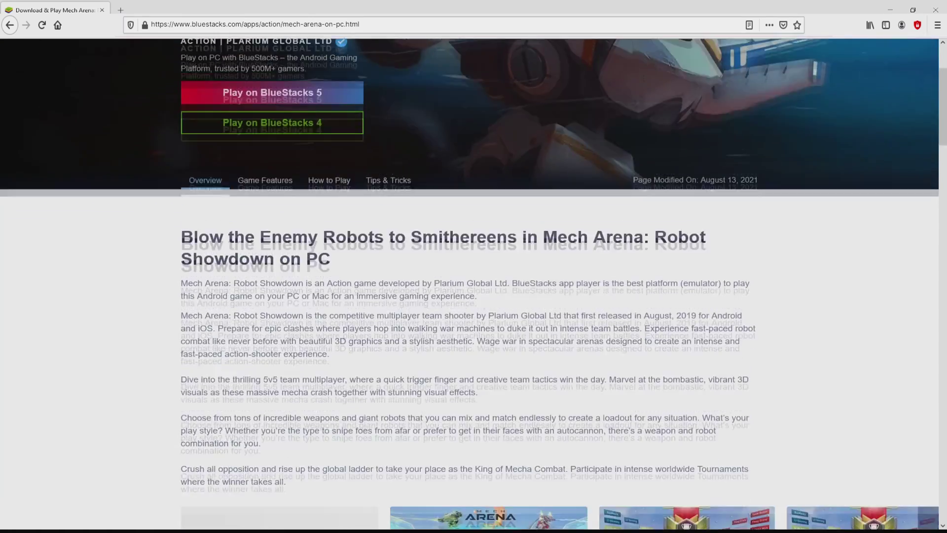
scroll(473, 284, "up", 8)
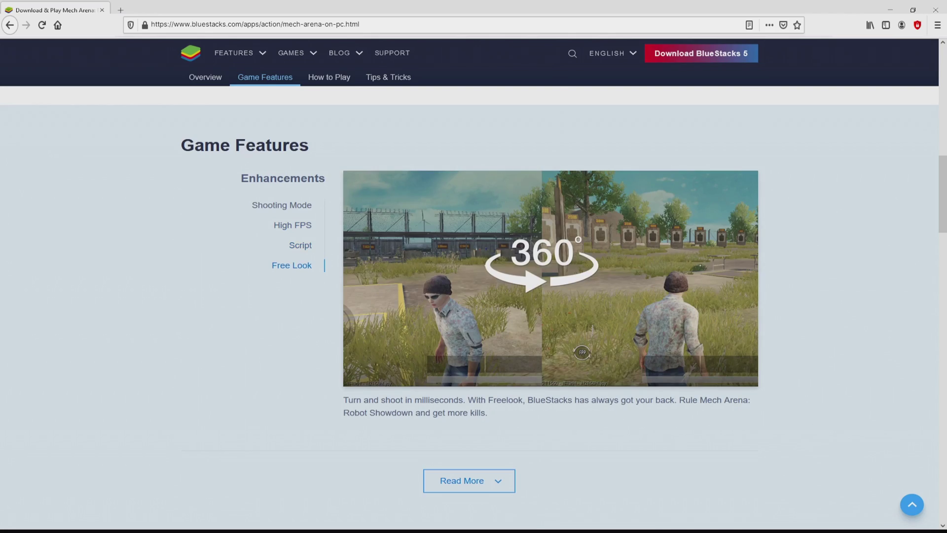
scroll(473, 284, "up", 12)
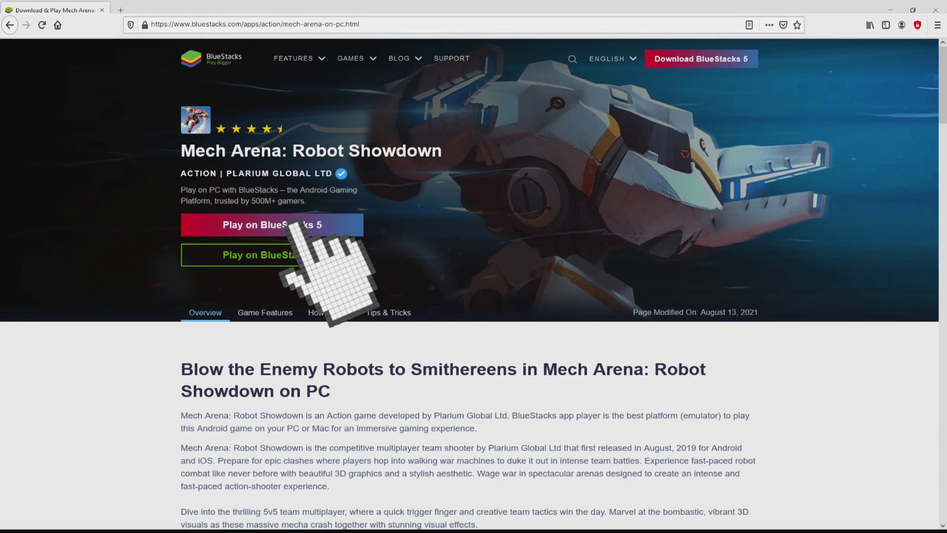
left_click(295, 226)
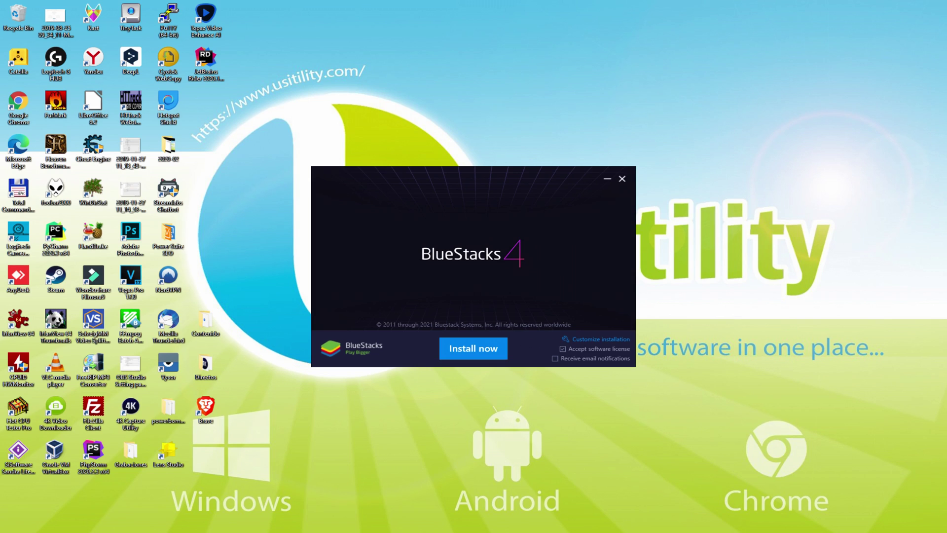
Check the custom installation's data path and start installing BlueStacks 4 with the default settings
left_click(592, 337)
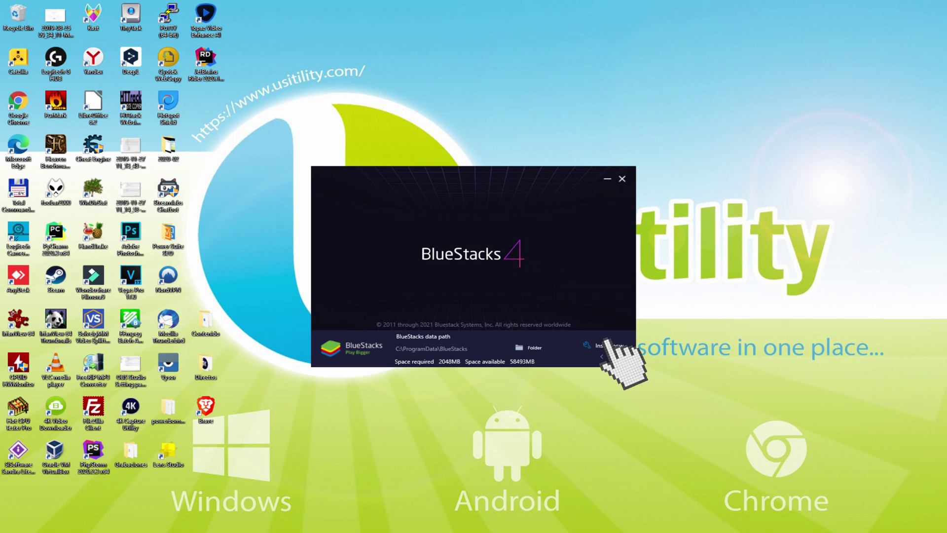
left_click(608, 356)
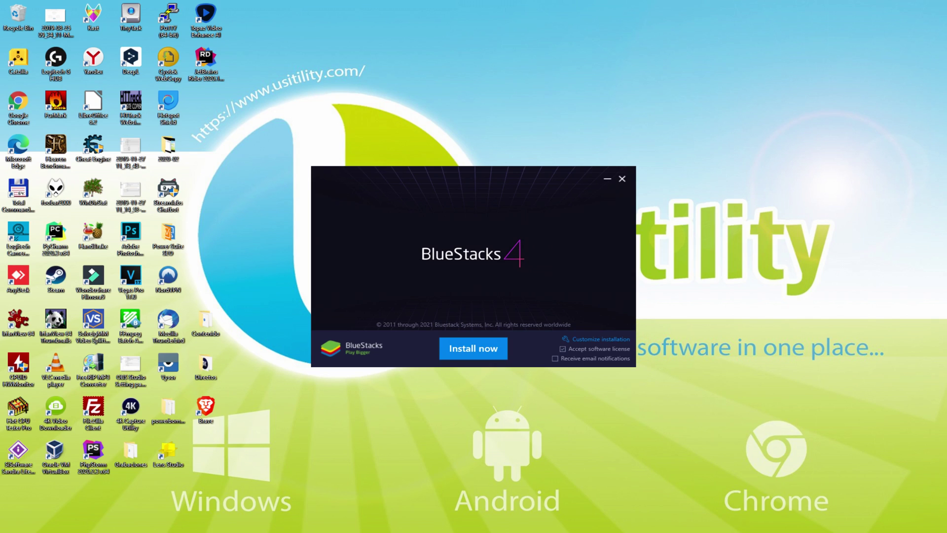
left_click(466, 348)
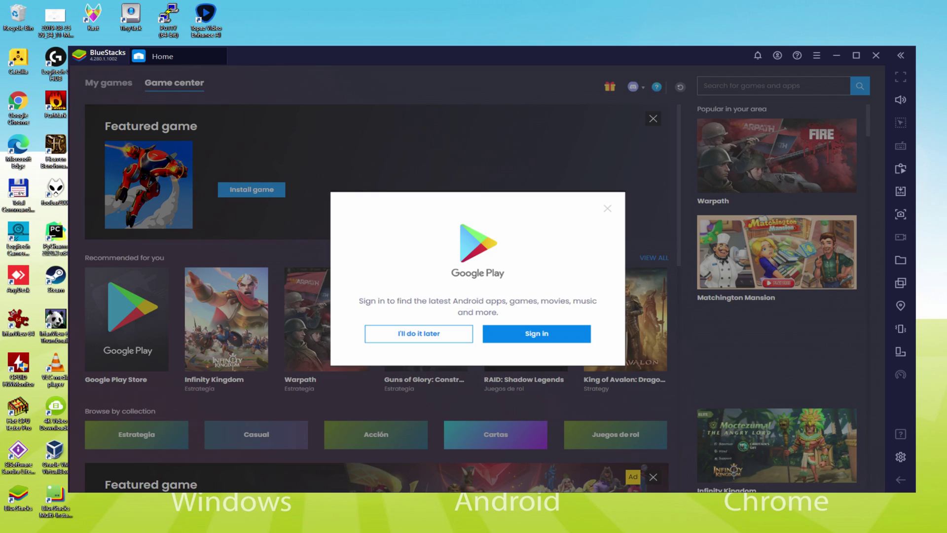
Sign in to Google Play, agree to the Google terms, and accept the services with Back up to Google Drive turned off
left_click(537, 334)
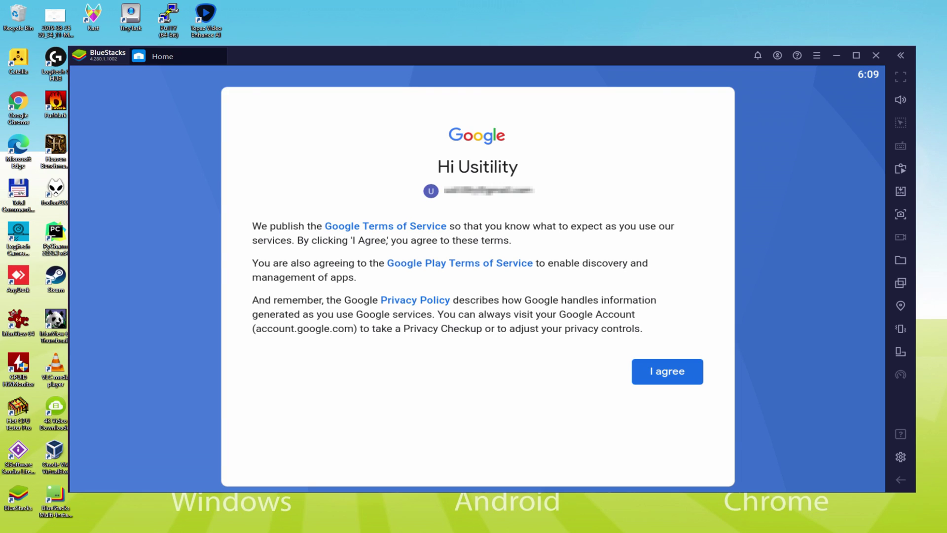
left_click(659, 371)
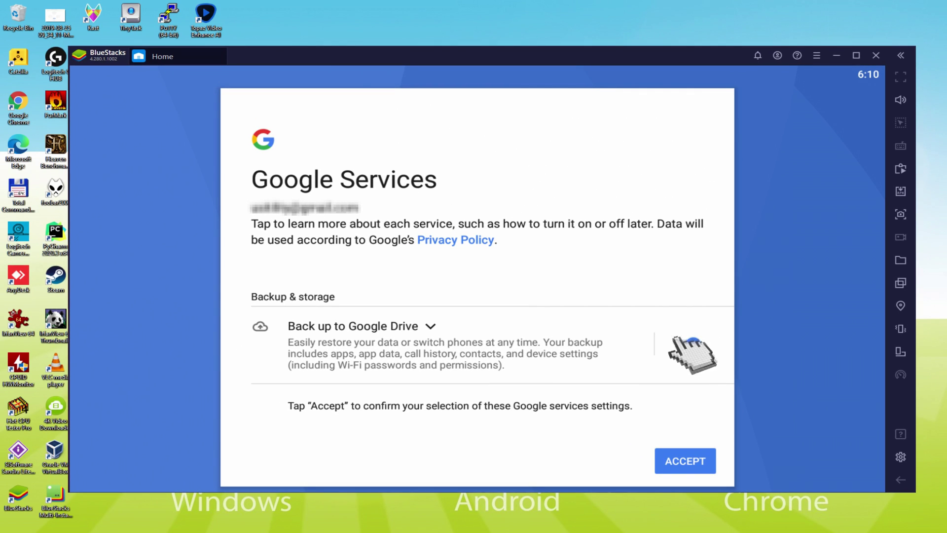
left_click(674, 340)
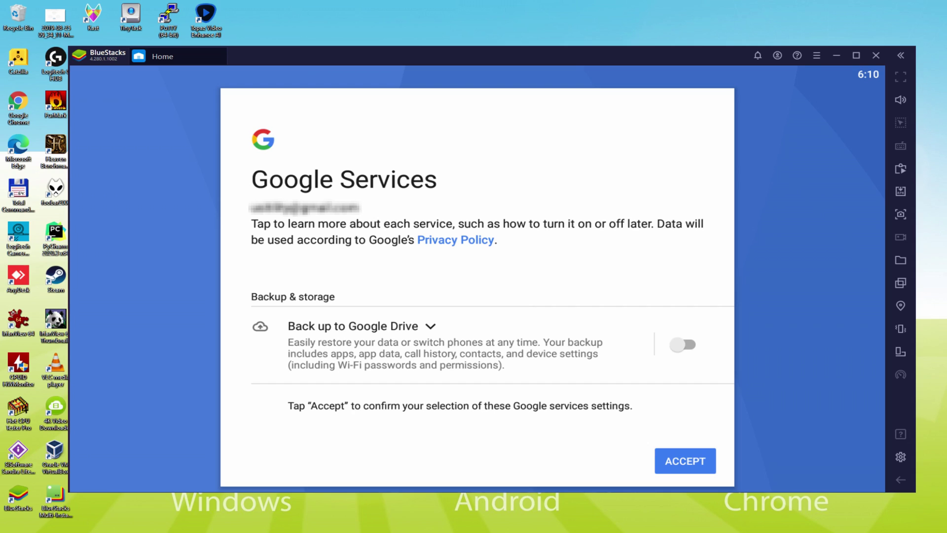
left_click(675, 456)
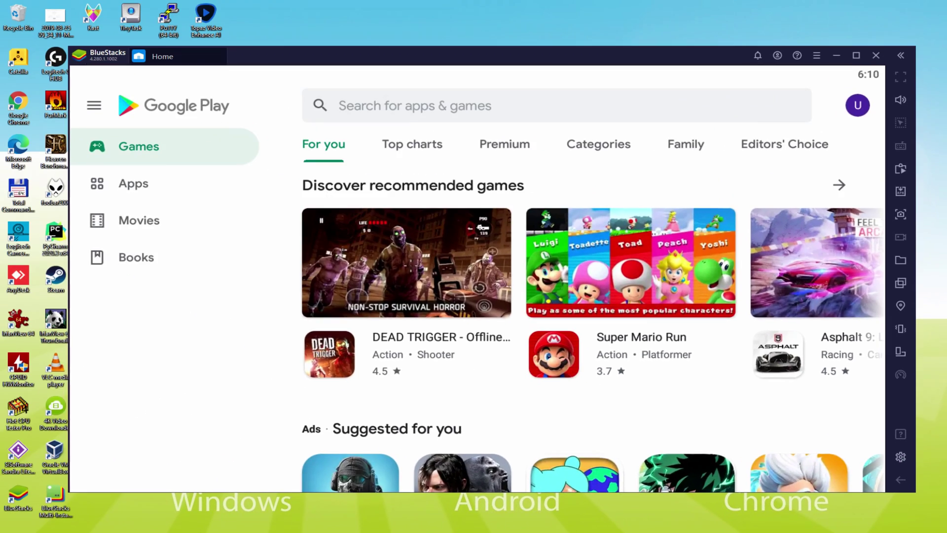
Return to the Game center, open the featured game's store page and install Mech Arena: Robot Showdown
key("Escape")
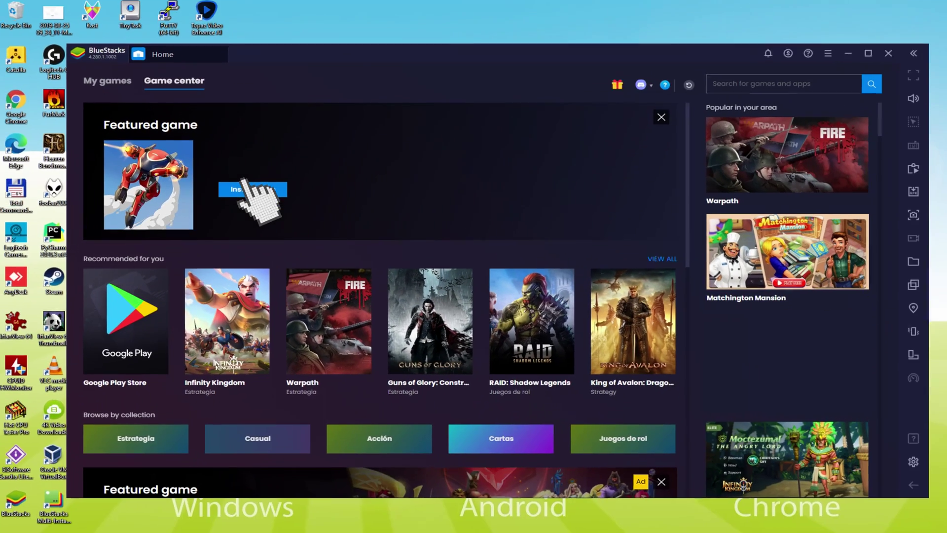
left_click(390, 207)
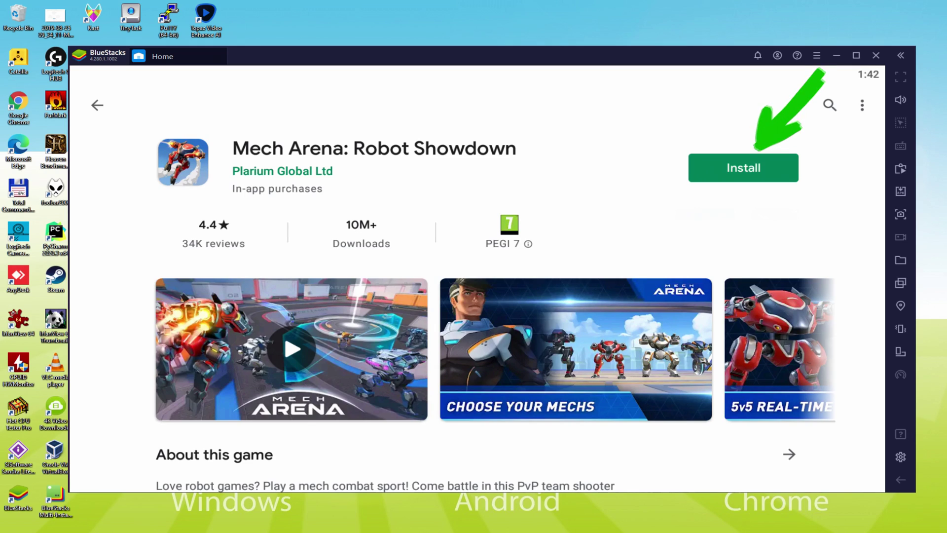
left_click(757, 165)
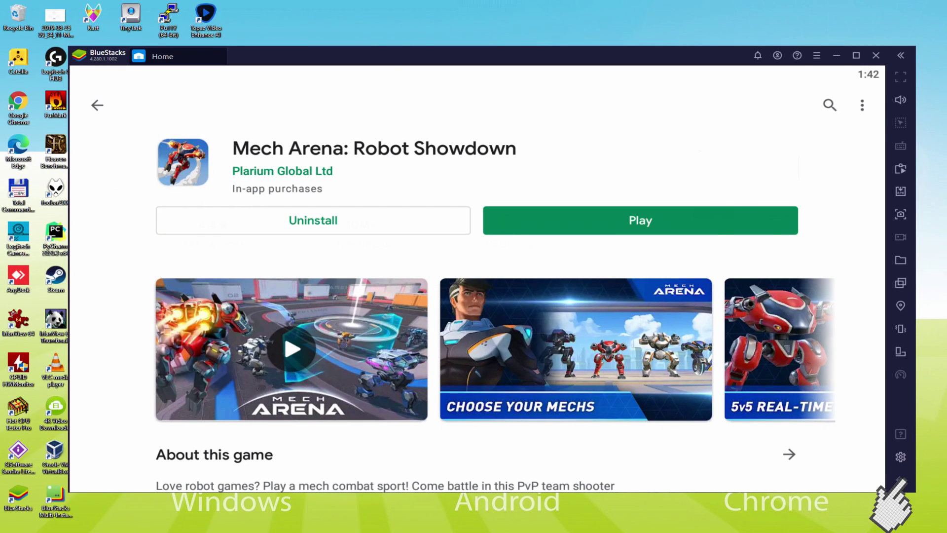
Leave the store page and launch Mech Arena from the list of installed games
left_click(900, 479)
left_click(106, 74)
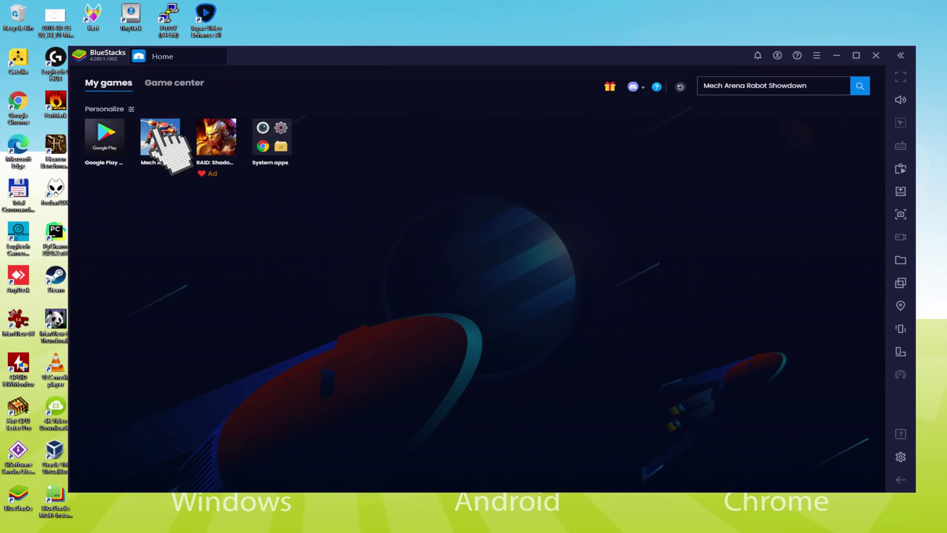
left_click(416, 256)
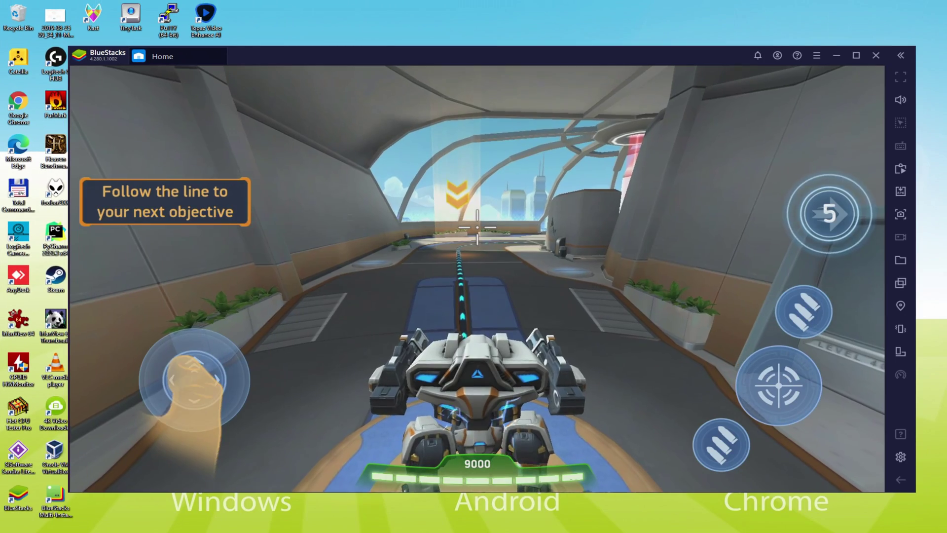
Walk the mech along the guide line to the next objective and dismiss the Control Point message
key("w")
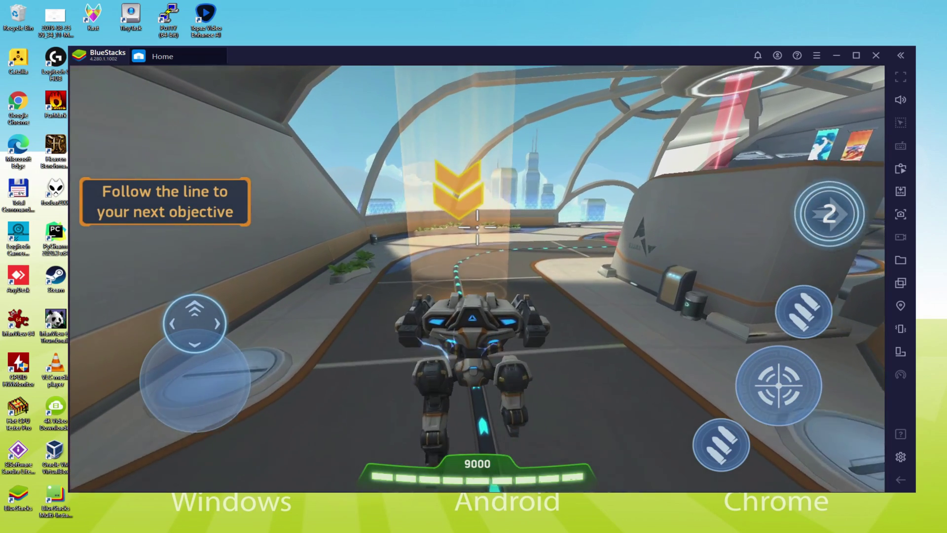
key("a")
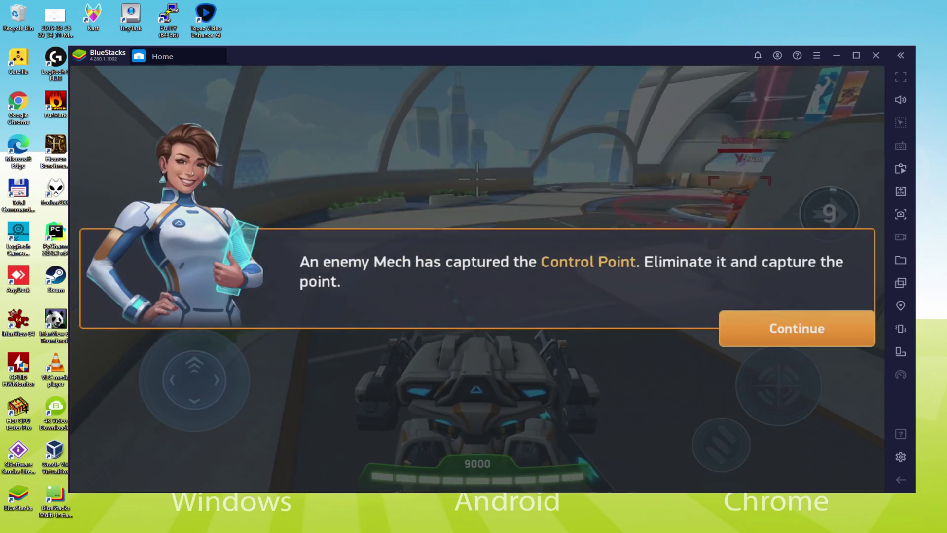
left_click(775, 318)
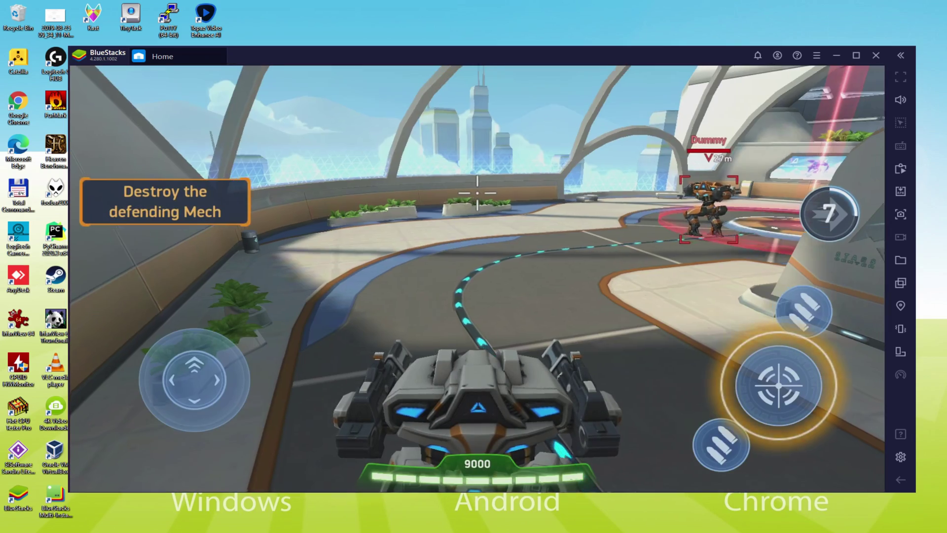
Destroy the defending Dummy mech and move onto the Control Point to capture it
key("w")
key("a")
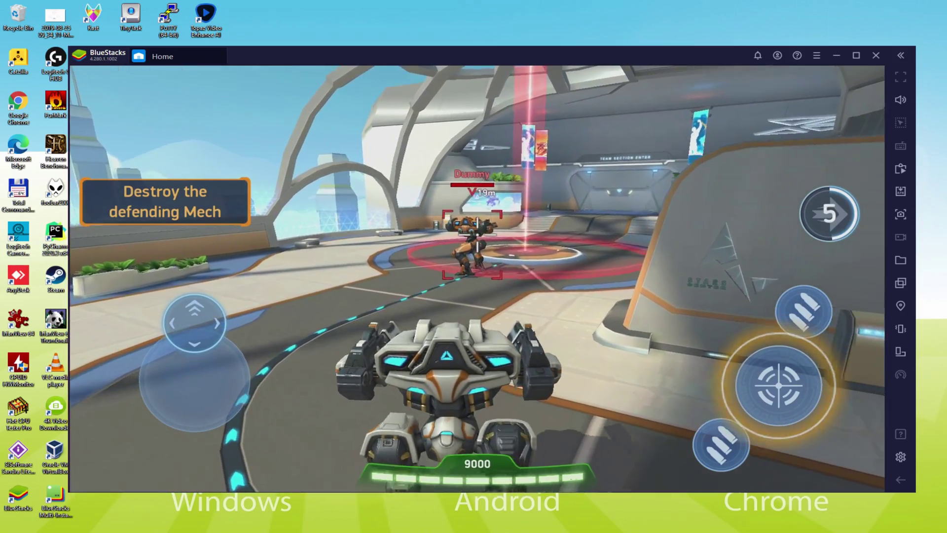
key("space")
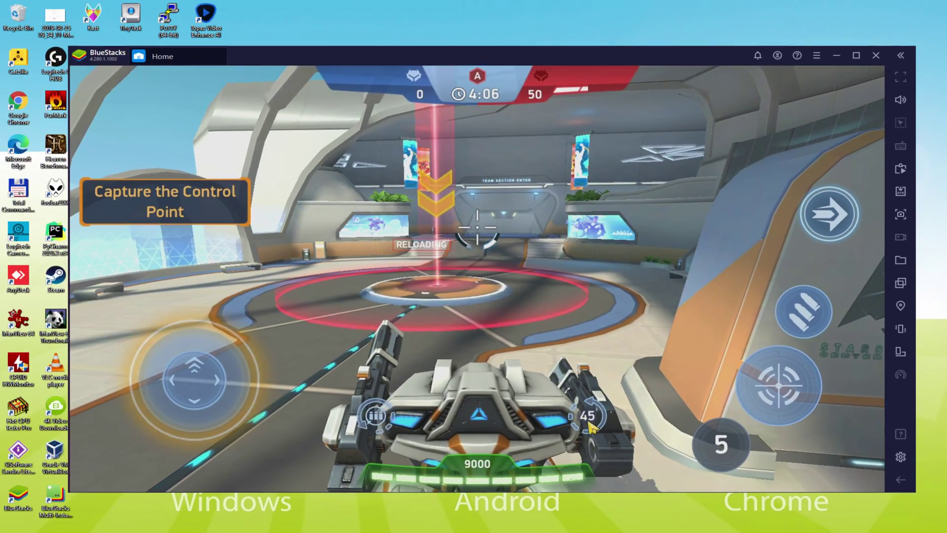
left_click(587, 422)
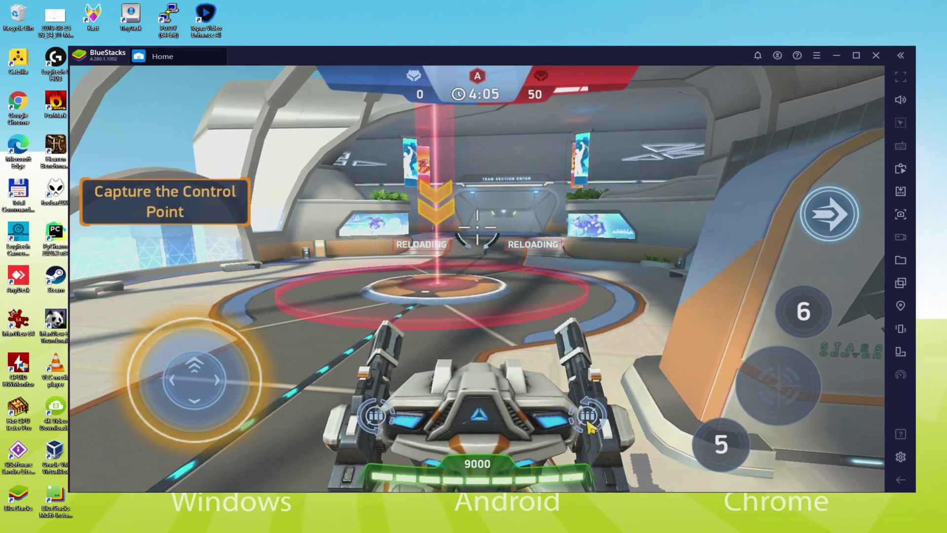
key("w")
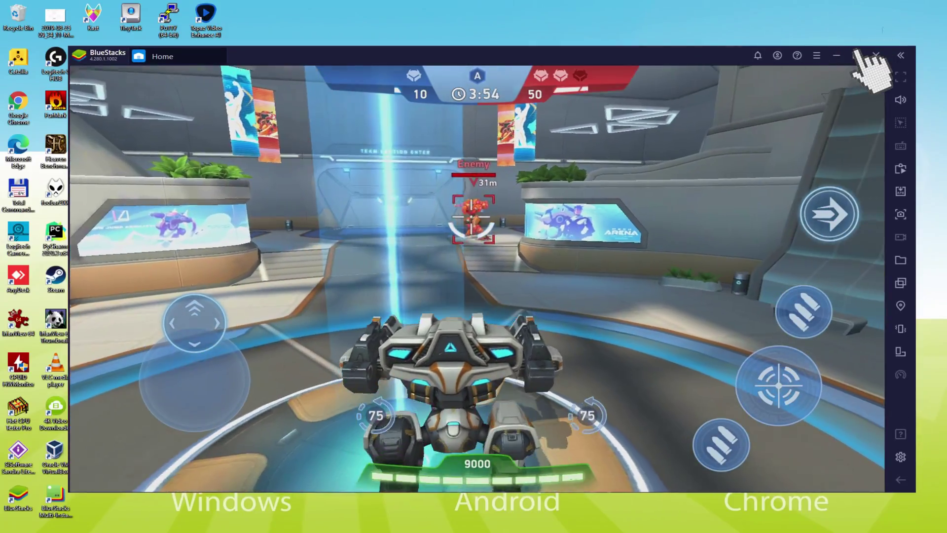
Defend the Control Point against the enemy mech with the emulator window maximized, and restore the window to its smaller size
left_click(788, 101)
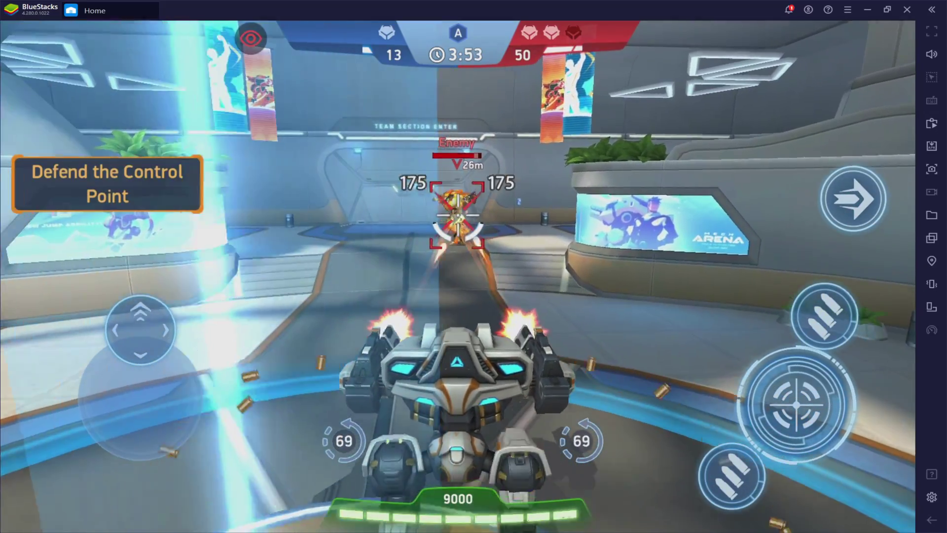
key("d")
key("s")
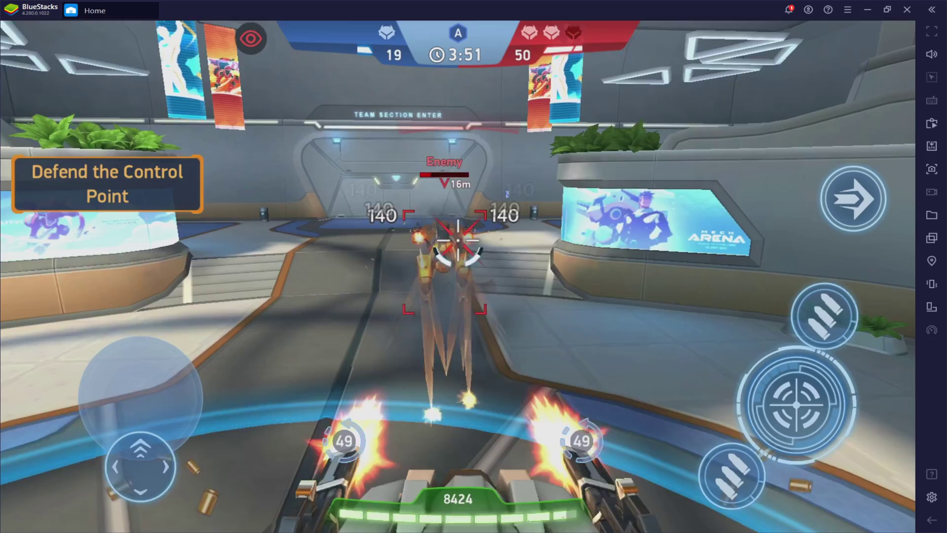
key("a")
key("w")
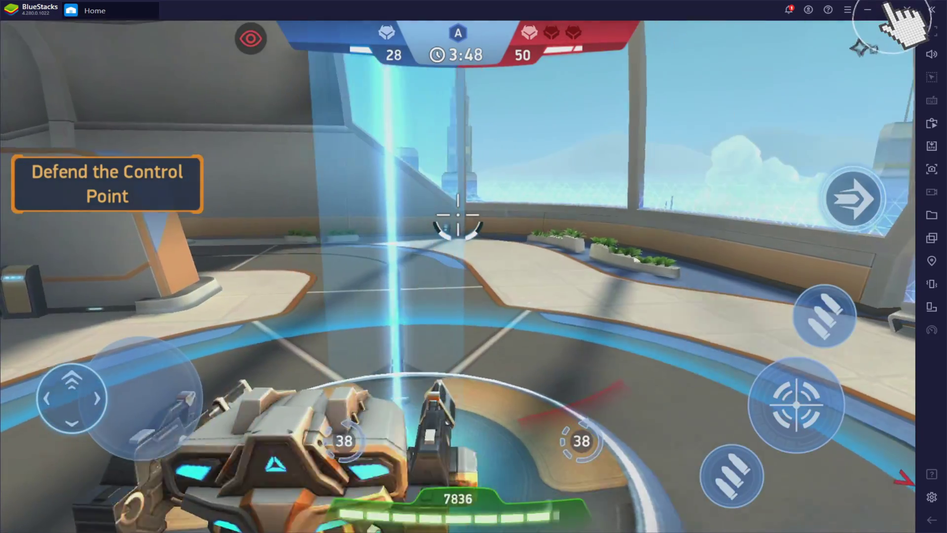
left_click(887, 9)
Advance the mech from the team's starting zone towards the enemy in the five-point match and activate its ability
key("w")
key("d")
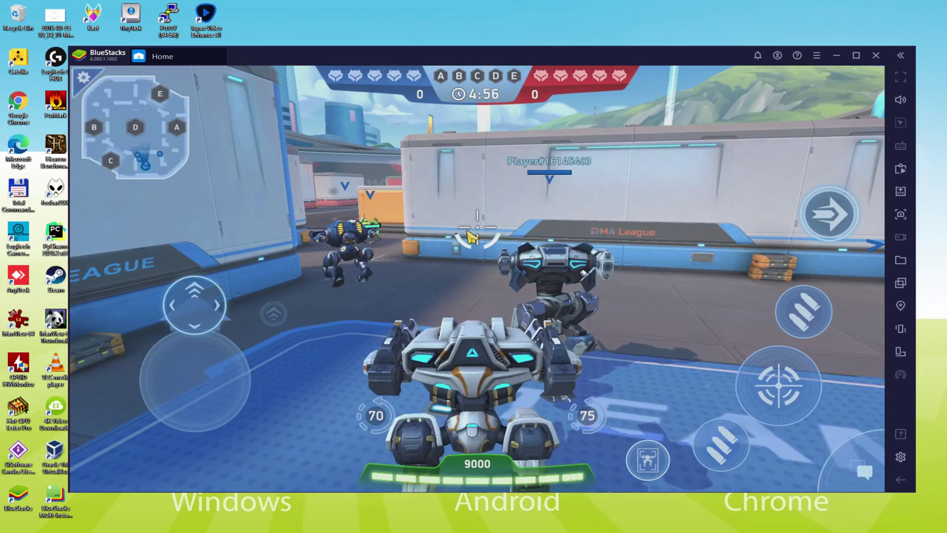
key("F1")
key("d")
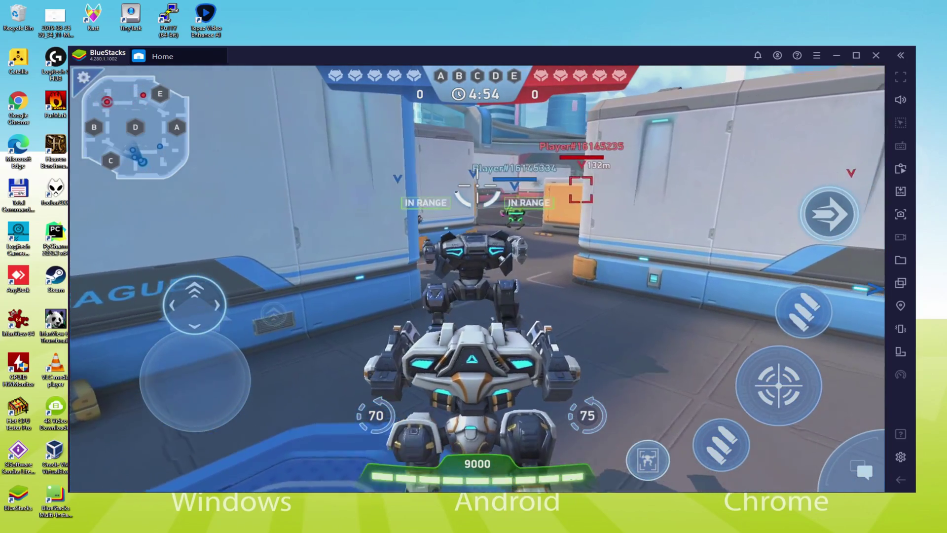
key("space")
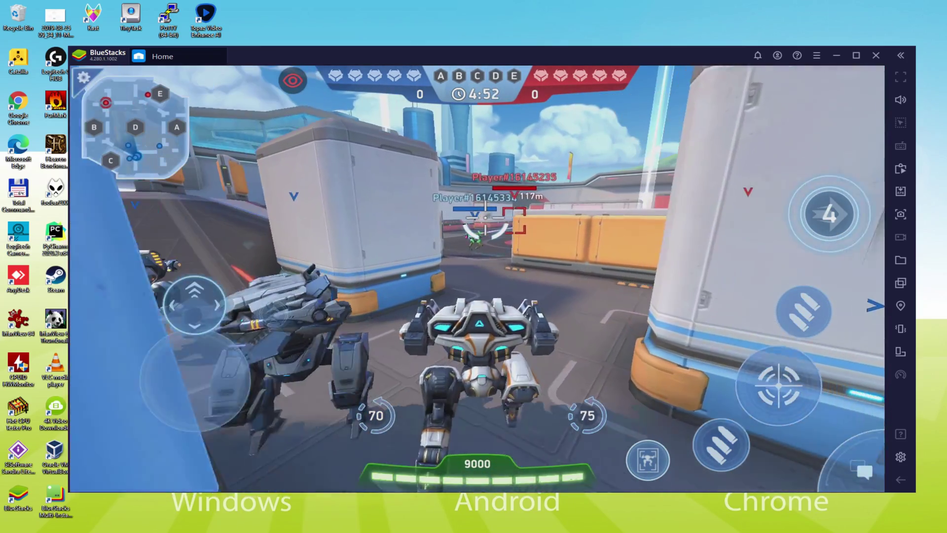
Advance the mech to Control Point D, destroy the enemy mech there and start capturing the point
key("d")
key("w")
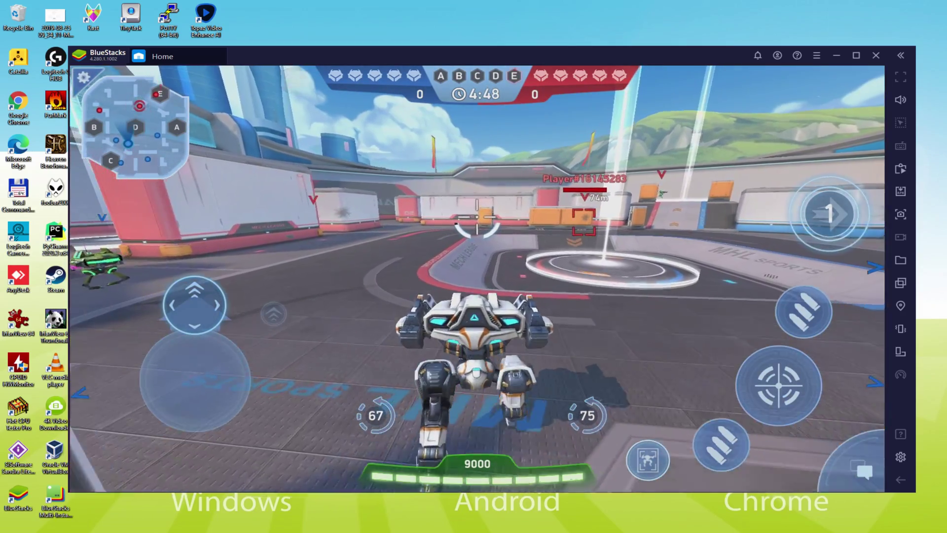
key("space")
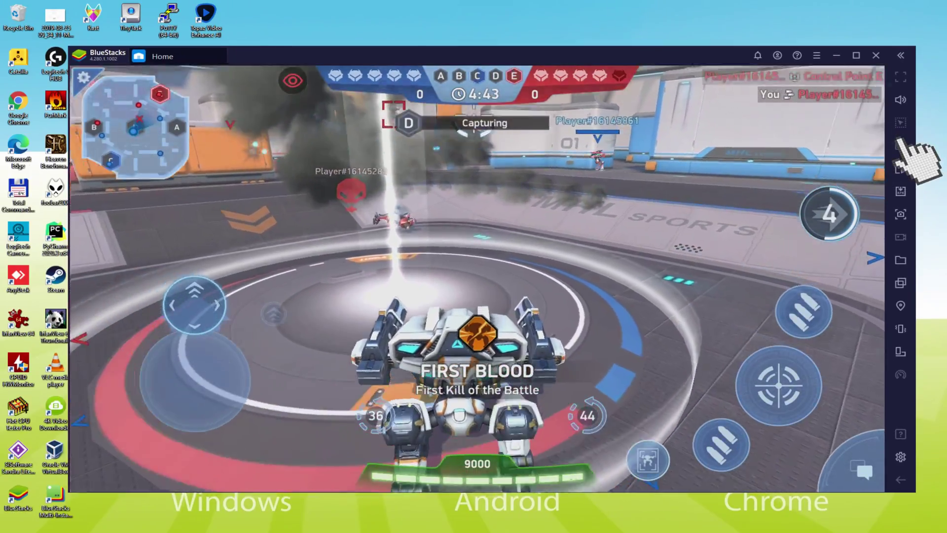
Open the emulator's controls editor to view the available game controls, and close it again
left_click(841, 259)
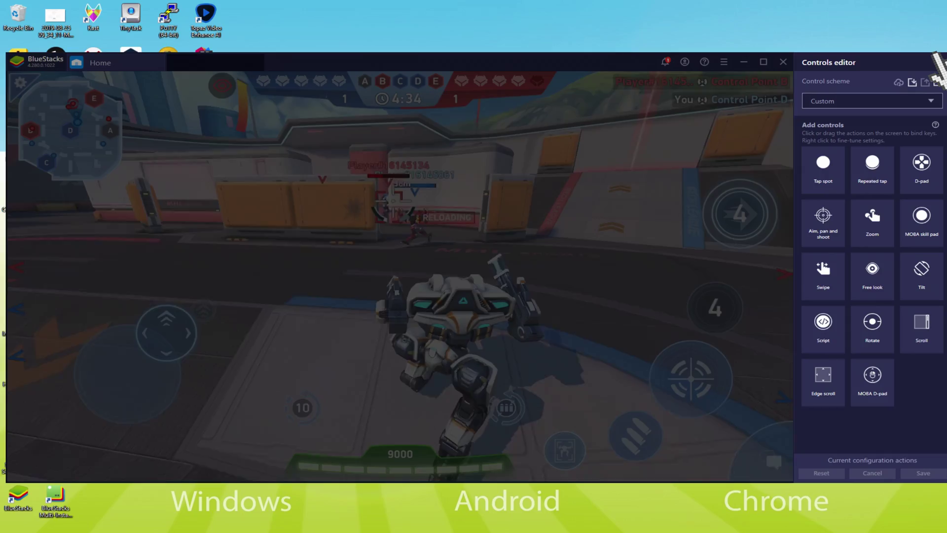
left_click(939, 63)
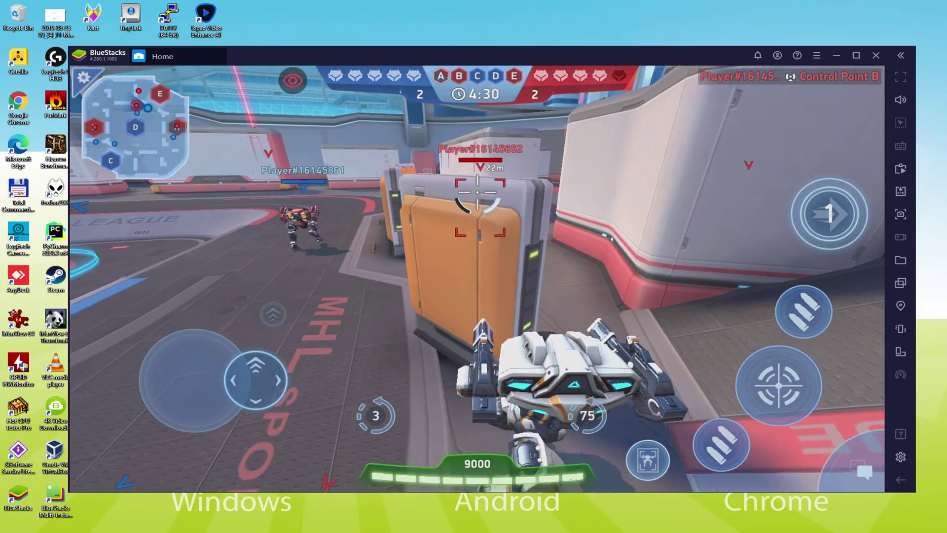
Fire at the enemy mech near the orange barriers while moving around cover, and advance again
key("w")
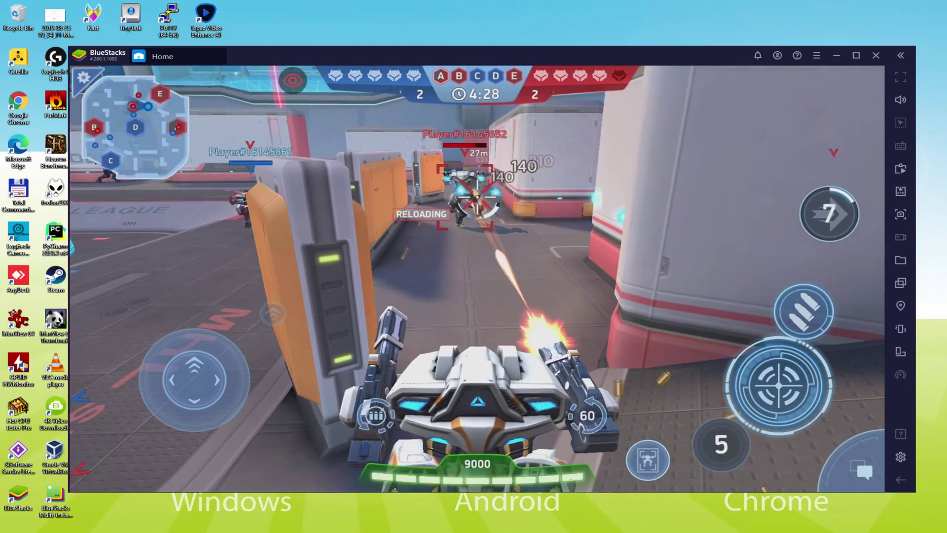
key("s")
key("a")
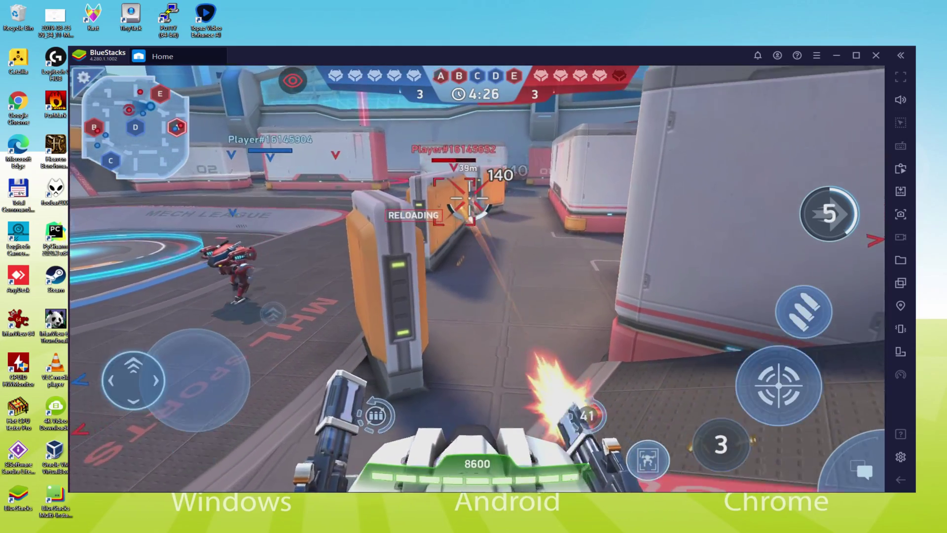
key("w")
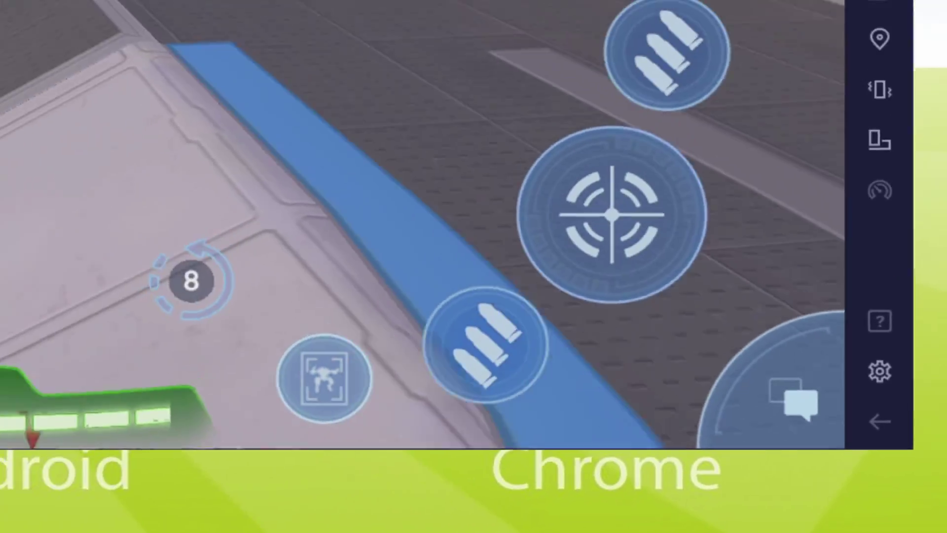
View the Preferences page of the emulator settings, including language and performance options, and close the settings
left_click(867, 321)
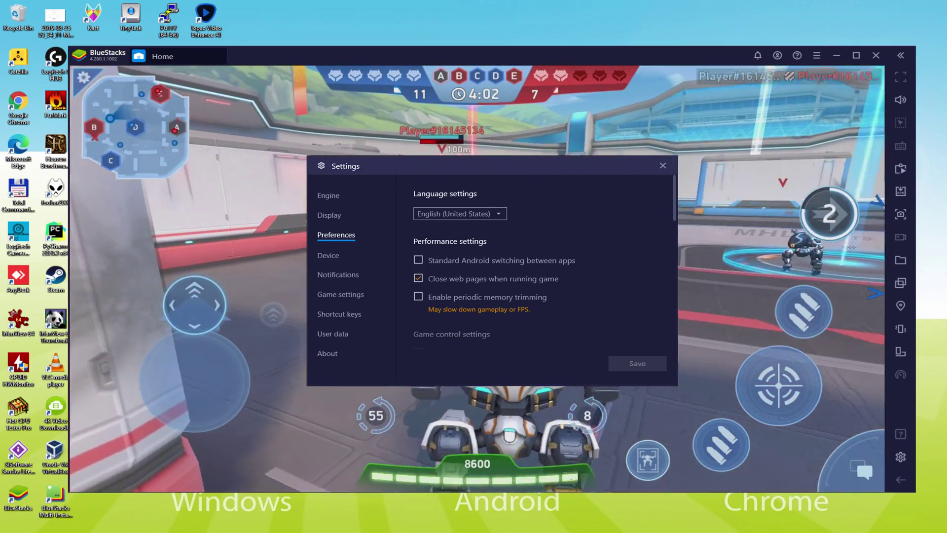
key("Escape")
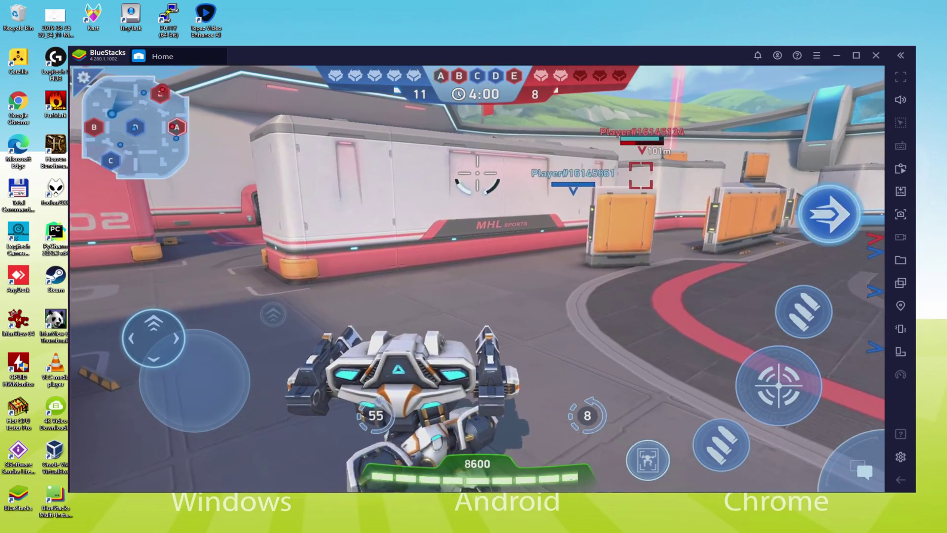
Advance around the container with the movement ability and destroy the enemy mech at the end of the passage
key("w")
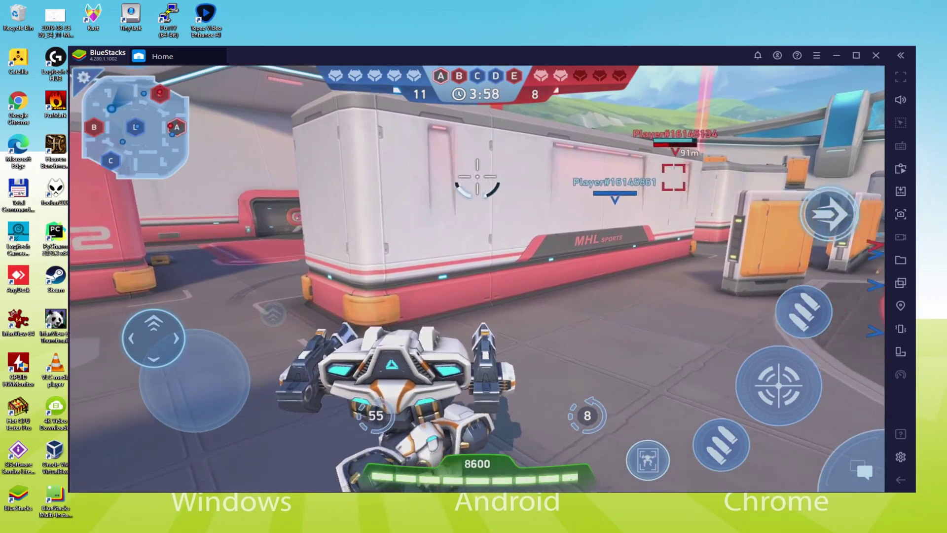
key("space")
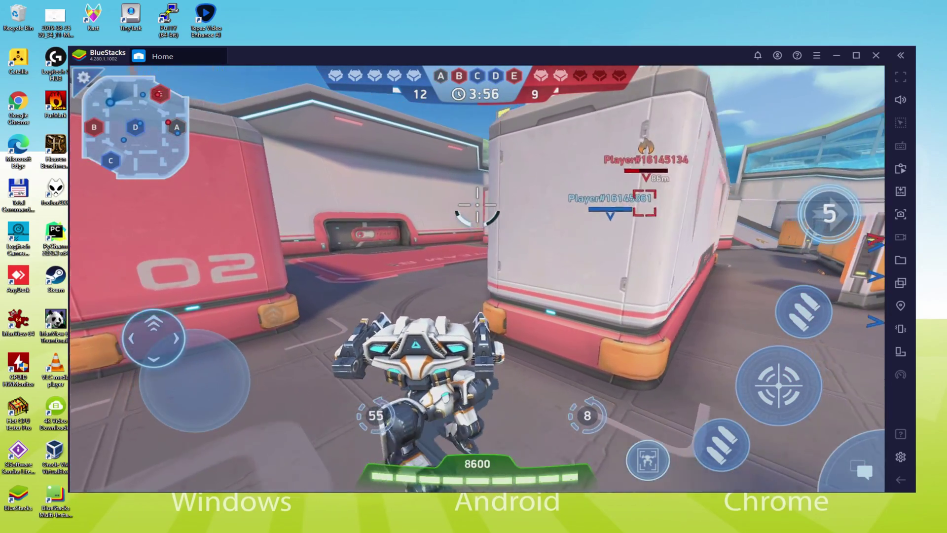
key("w")
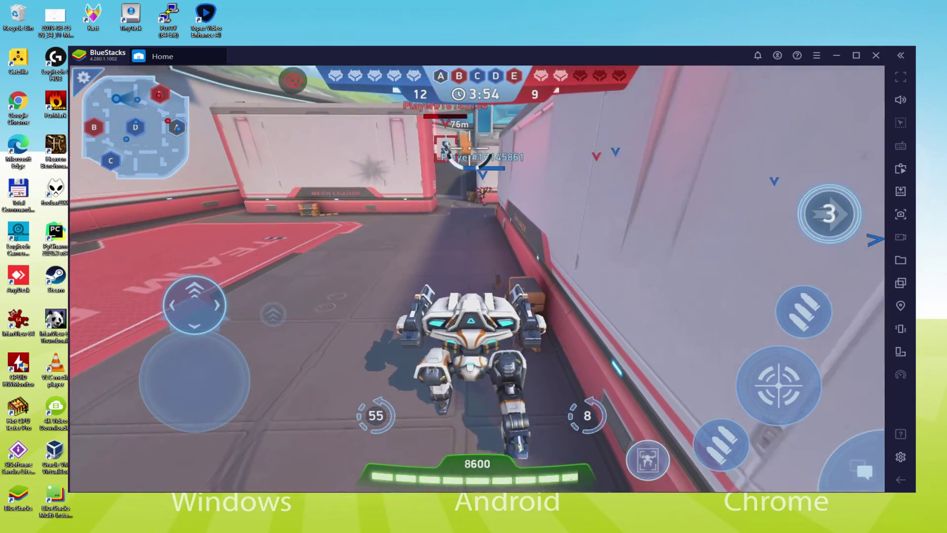
key("space")
key("e")
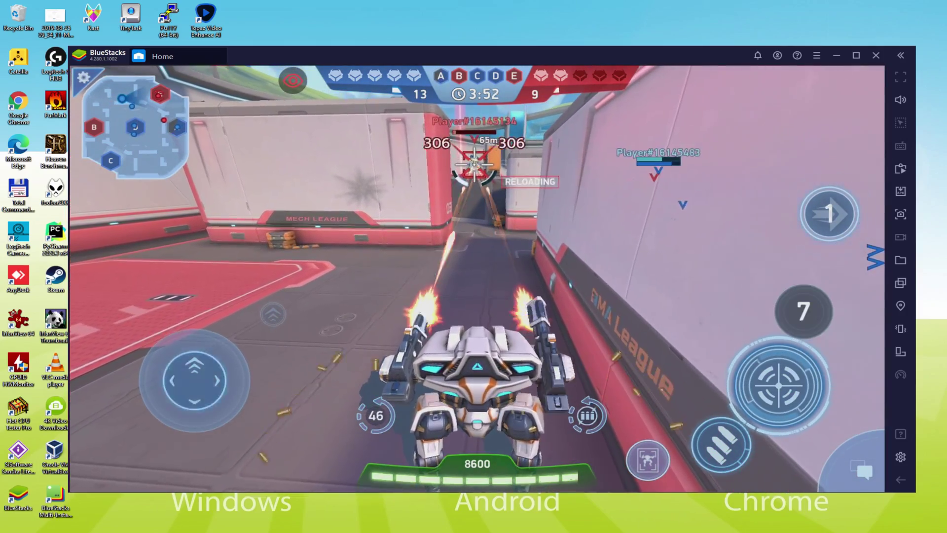
key("w")
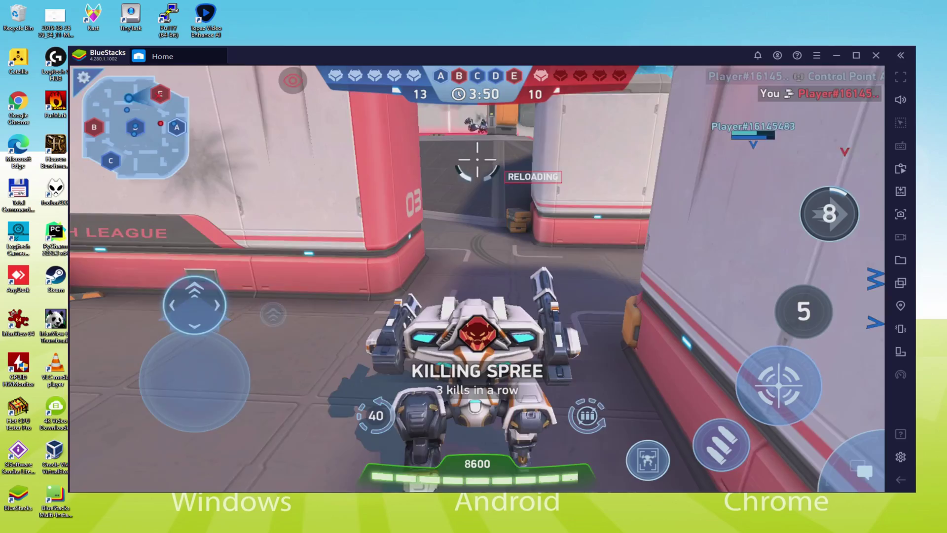
Steer the mech past container 03 into the open arena and use its ability to close in on the remaining enemy
key("d")
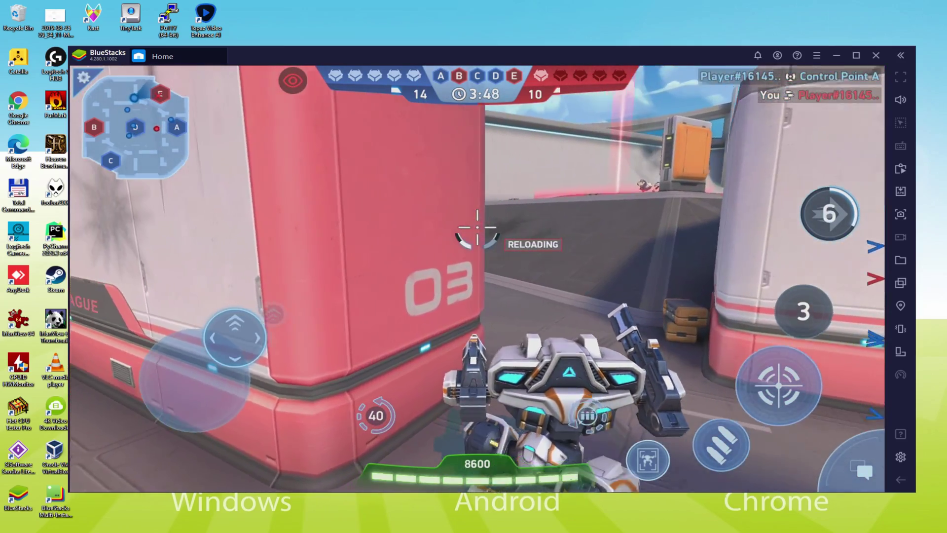
key("a")
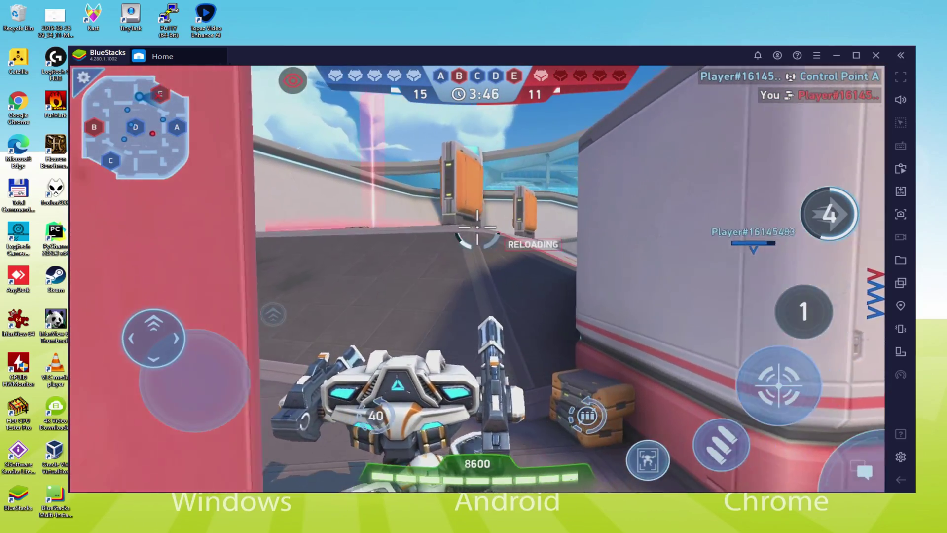
key("d")
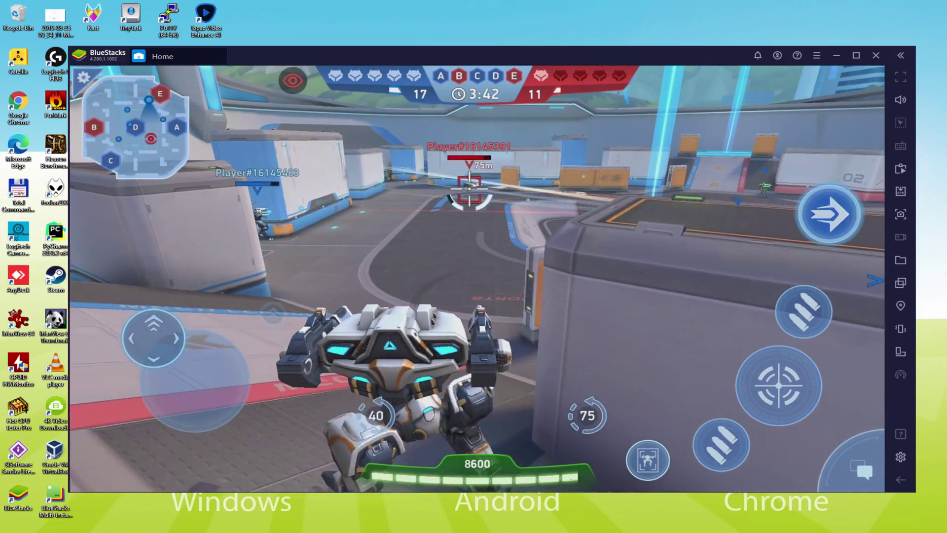
key("space")
key("w")
key("a")
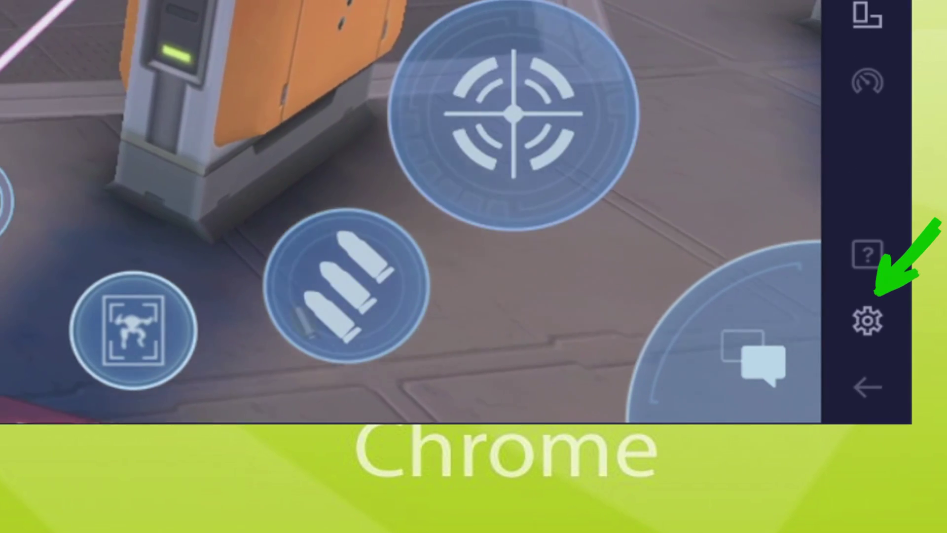
Continue past the battle results, open the XP Progress Path from the hangar and dismiss the unlock message
key("Escape")
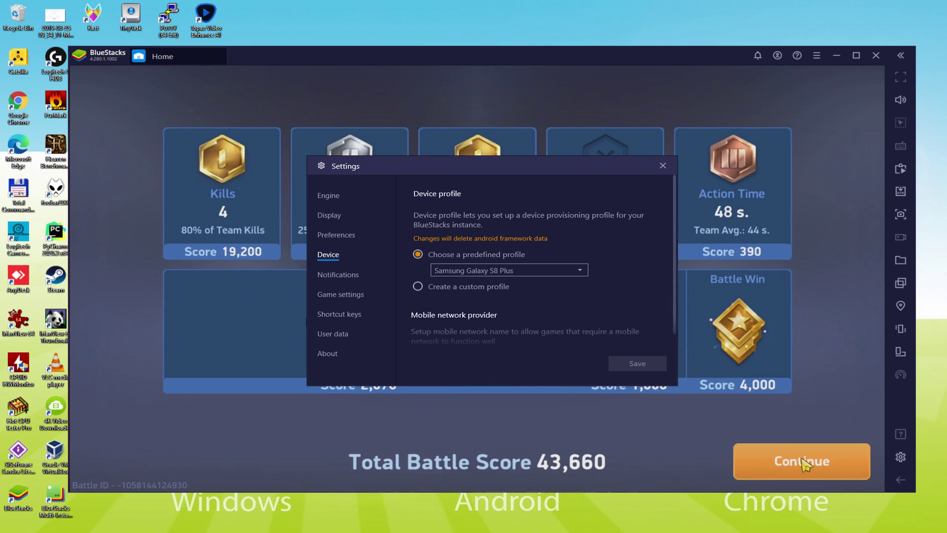
left_click(799, 460)
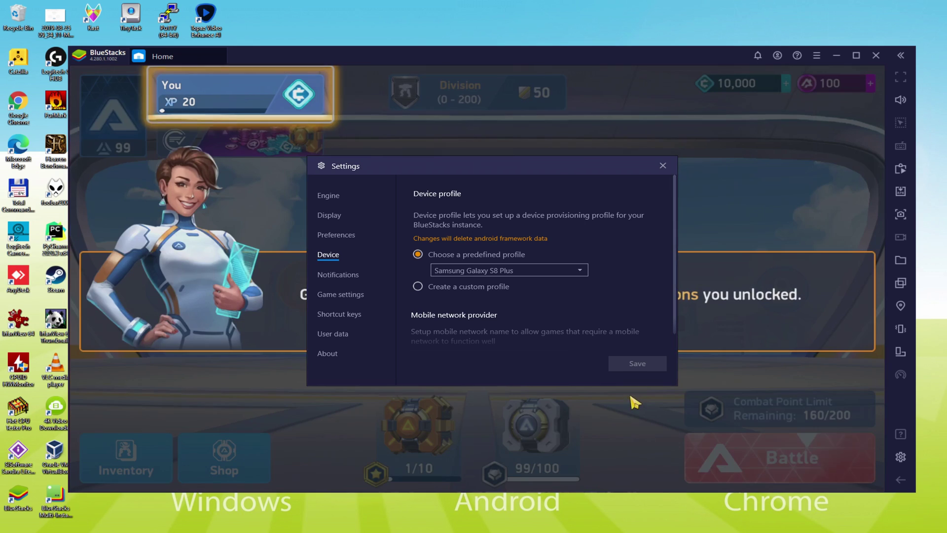
left_click(229, 100)
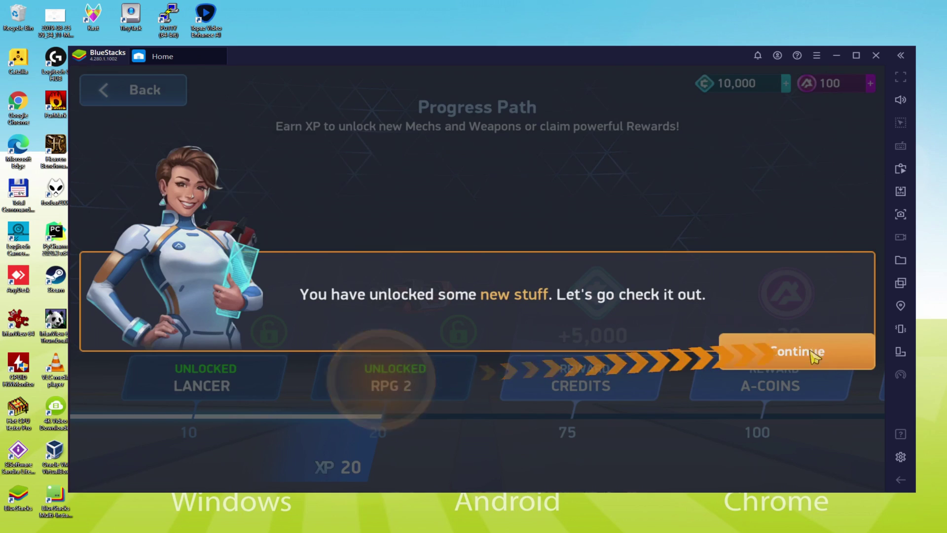
left_click(814, 352)
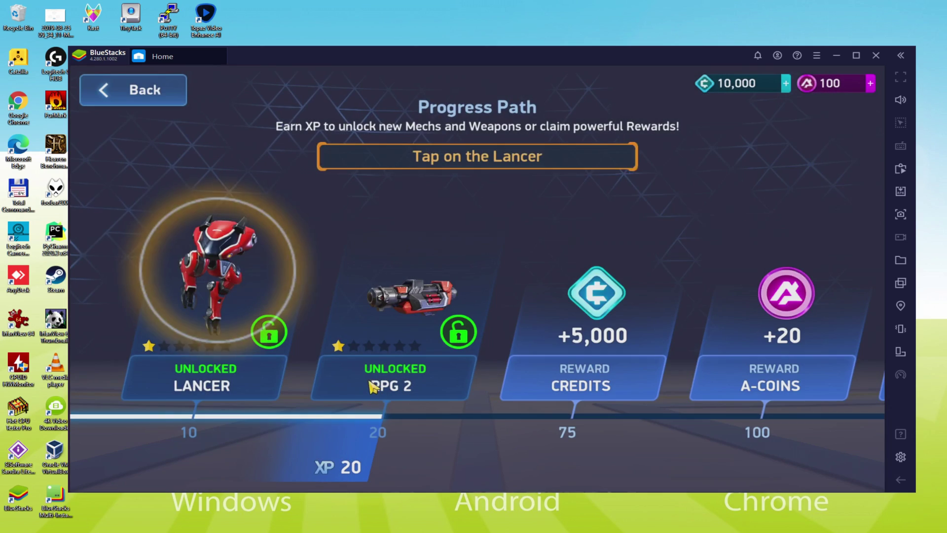
Open the details of the unlocked Lancer mech and purchase it for 8,250 credits
left_click(370, 382)
left_click(241, 301)
left_click(695, 417)
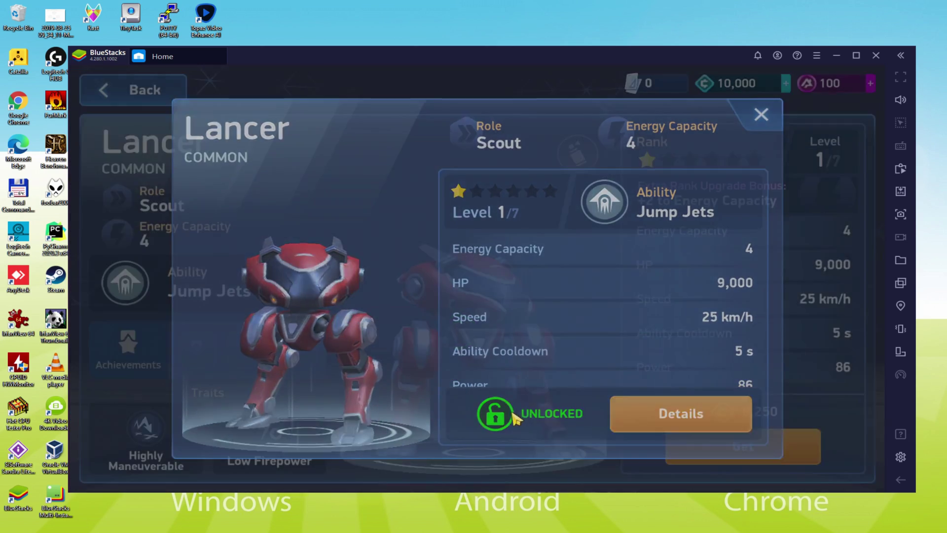
left_click(768, 446)
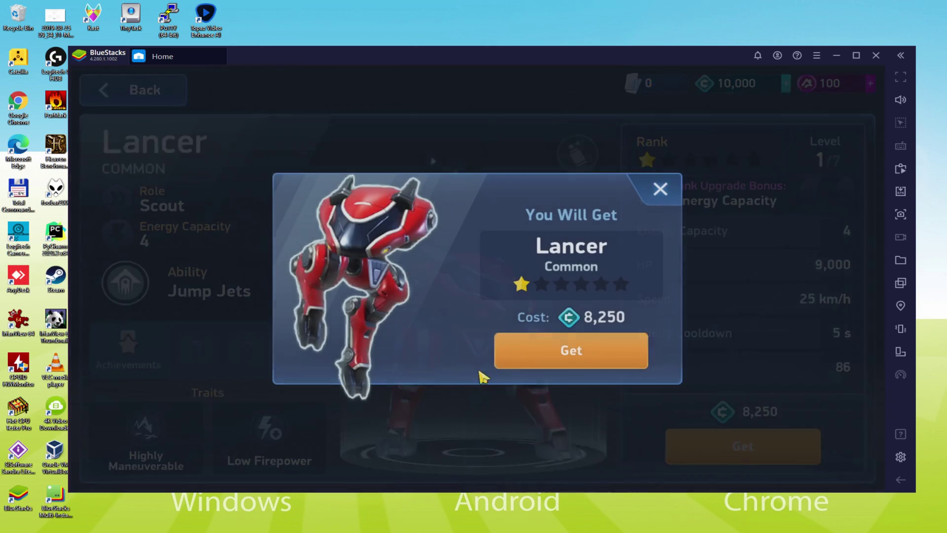
left_click(616, 367)
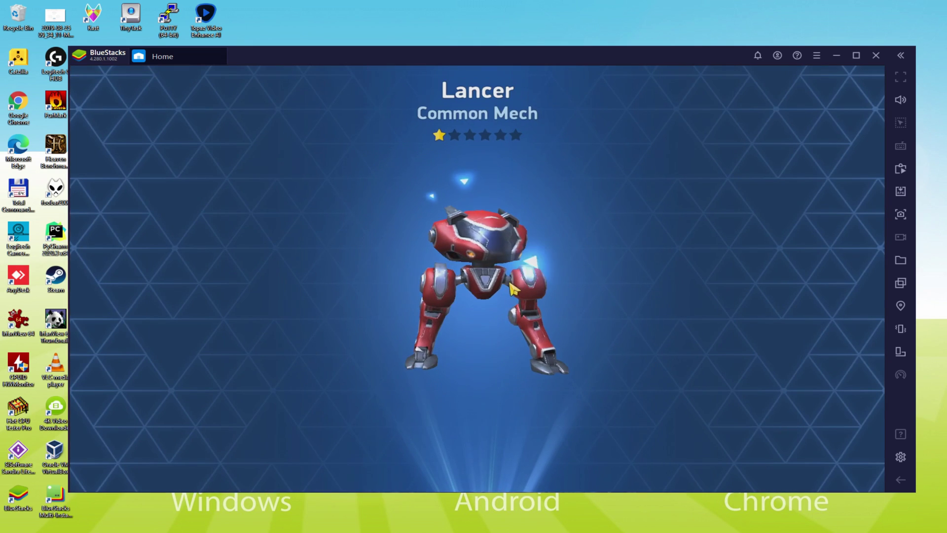
left_click(505, 430)
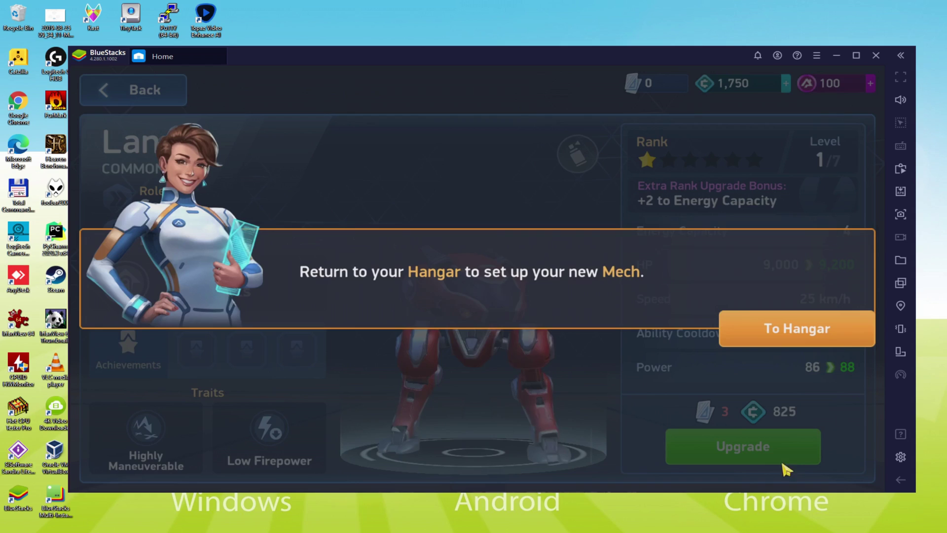
Return to the hangar, add the Lancer to the free squad slot and dismiss the energy consumption explanation
left_click(788, 339)
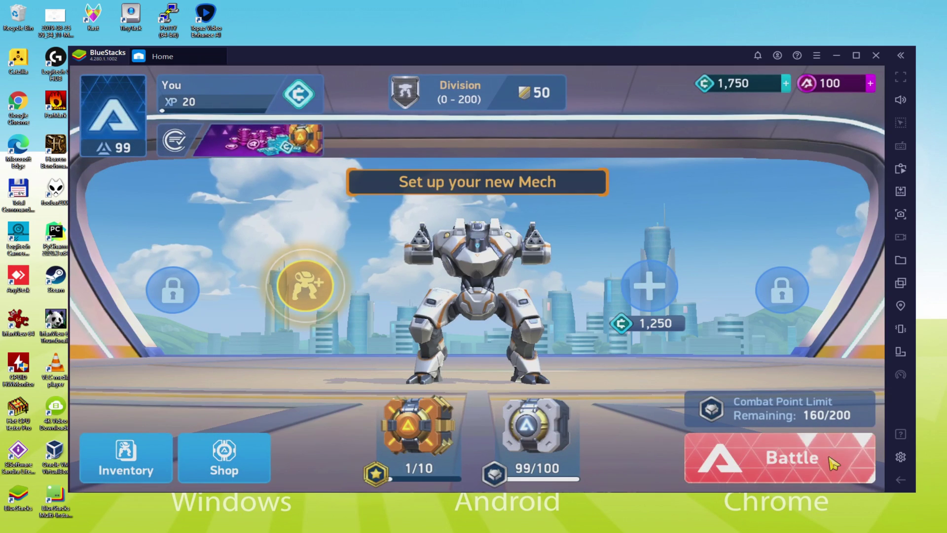
left_click(312, 305)
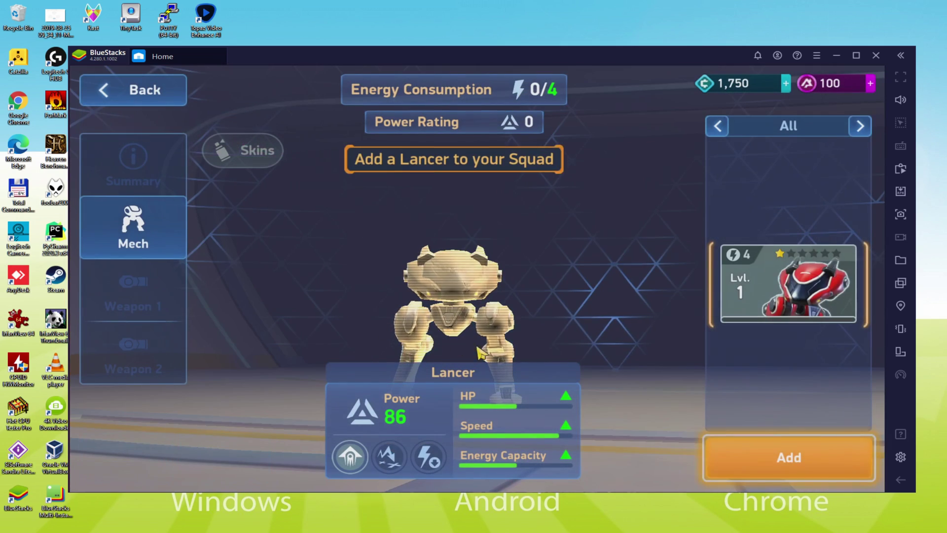
left_click(797, 458)
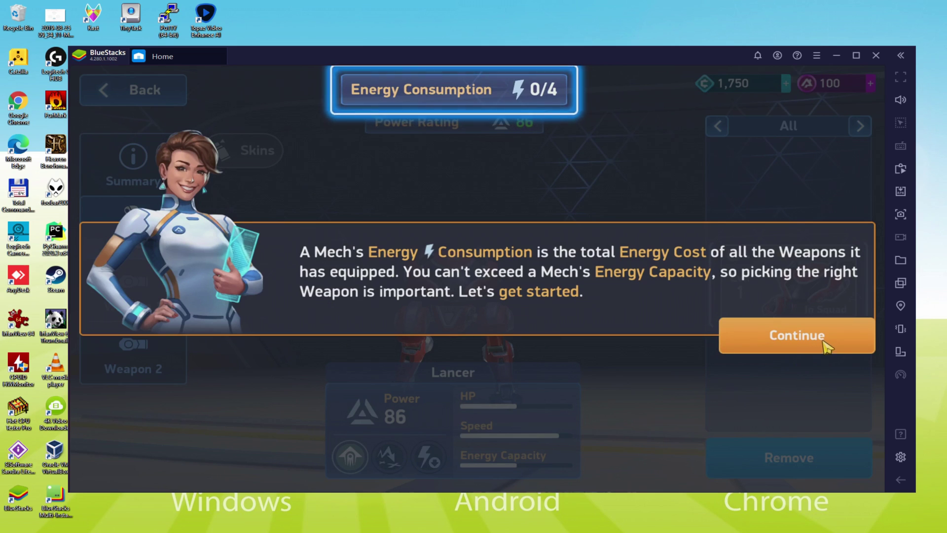
left_click(826, 345)
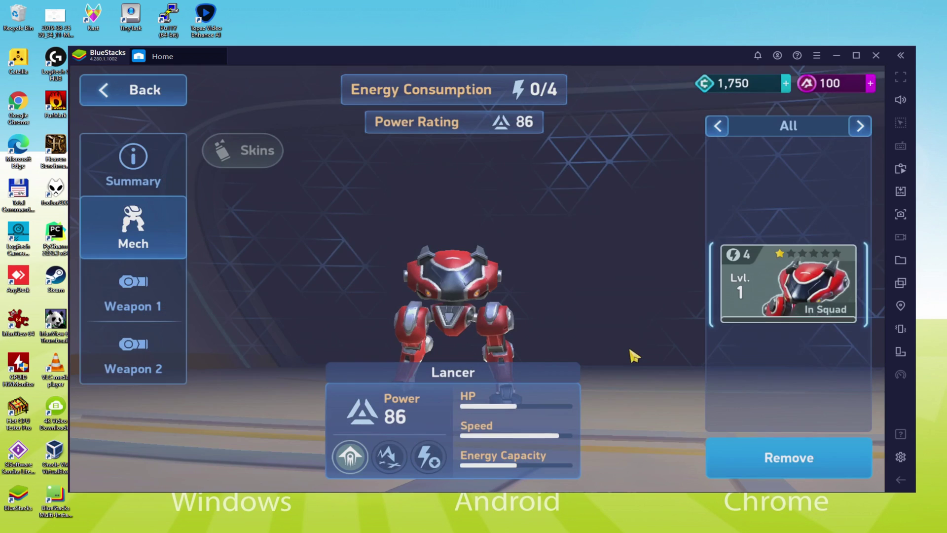
Purchase the RPG 2 for 825 credits and equip it as the Lancer's Weapon 1
left_click(148, 296)
left_click(792, 320)
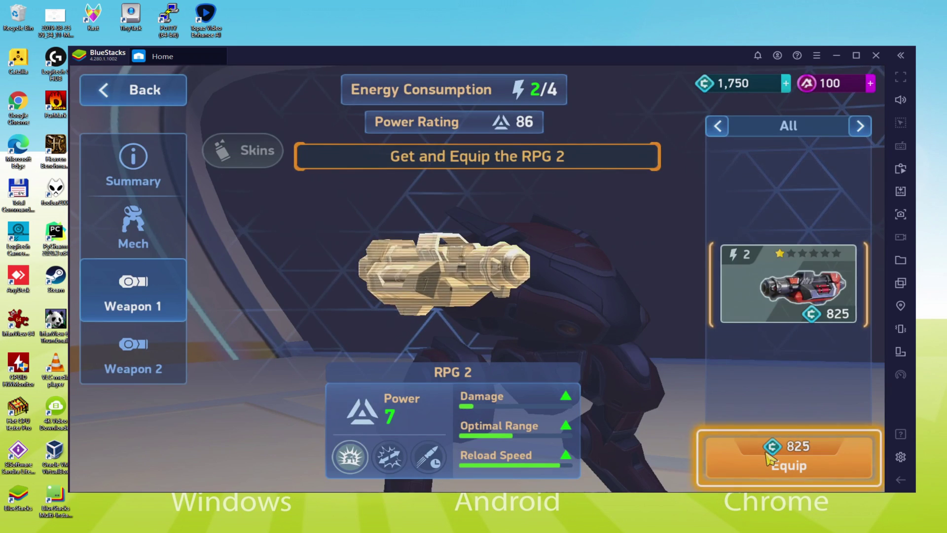
left_click(773, 450)
left_click(588, 365)
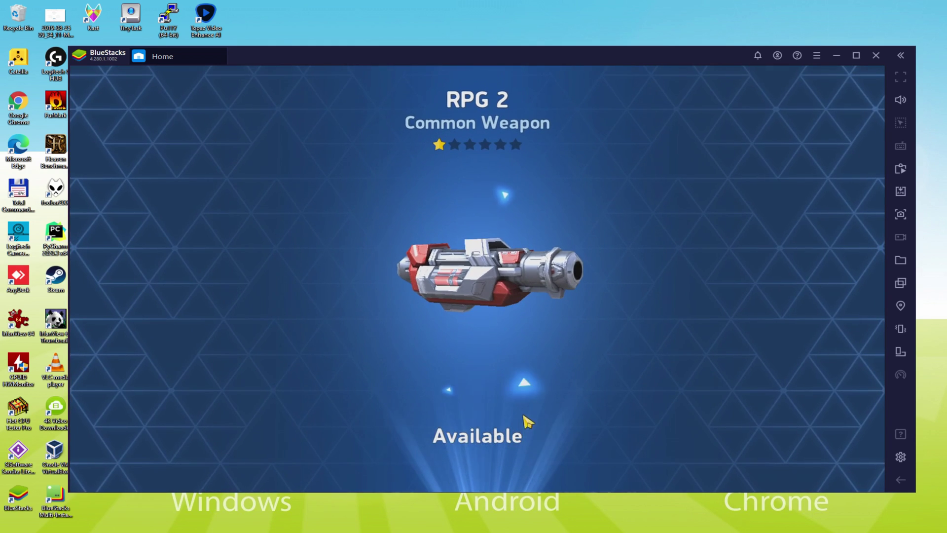
left_click(527, 421)
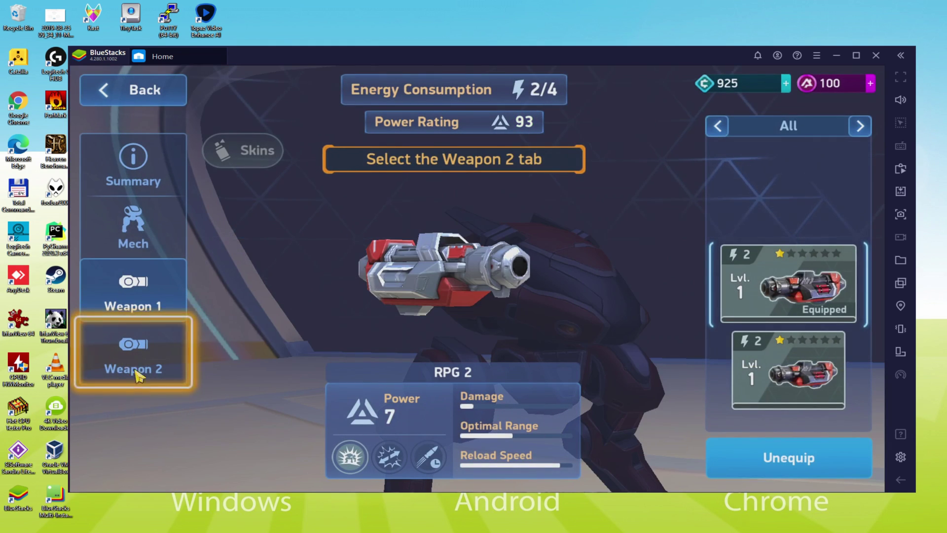